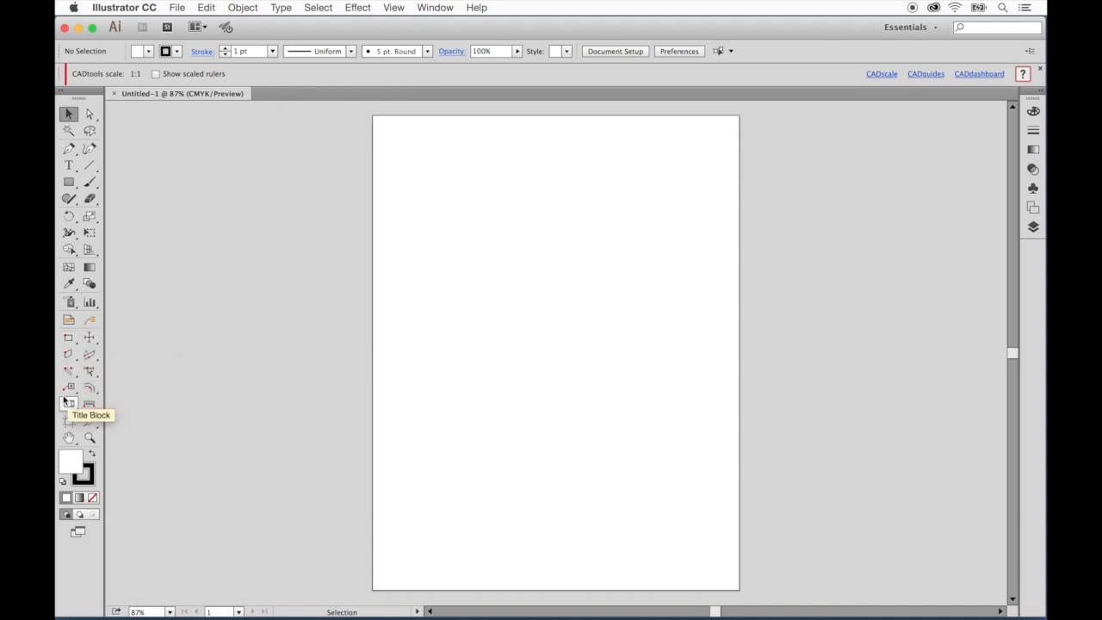
- Tear the CAD shape tools off into a floating panel placed over the canvas
left_click(70, 340)
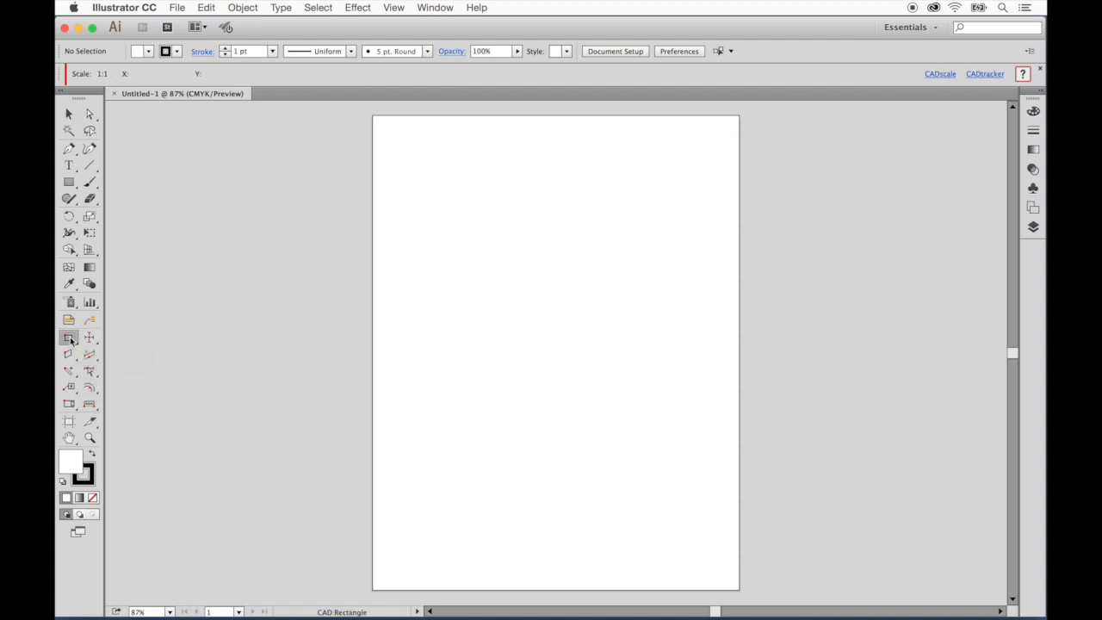
right_click(71, 340)
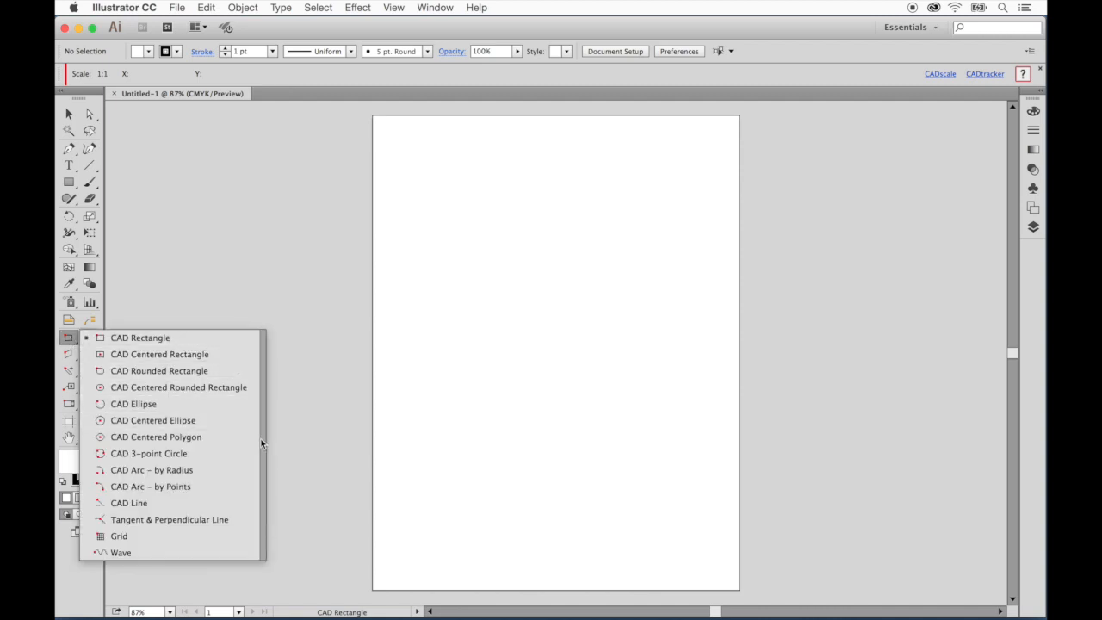
left_click(260, 407)
left_click_drag(174, 345, 229, 267)
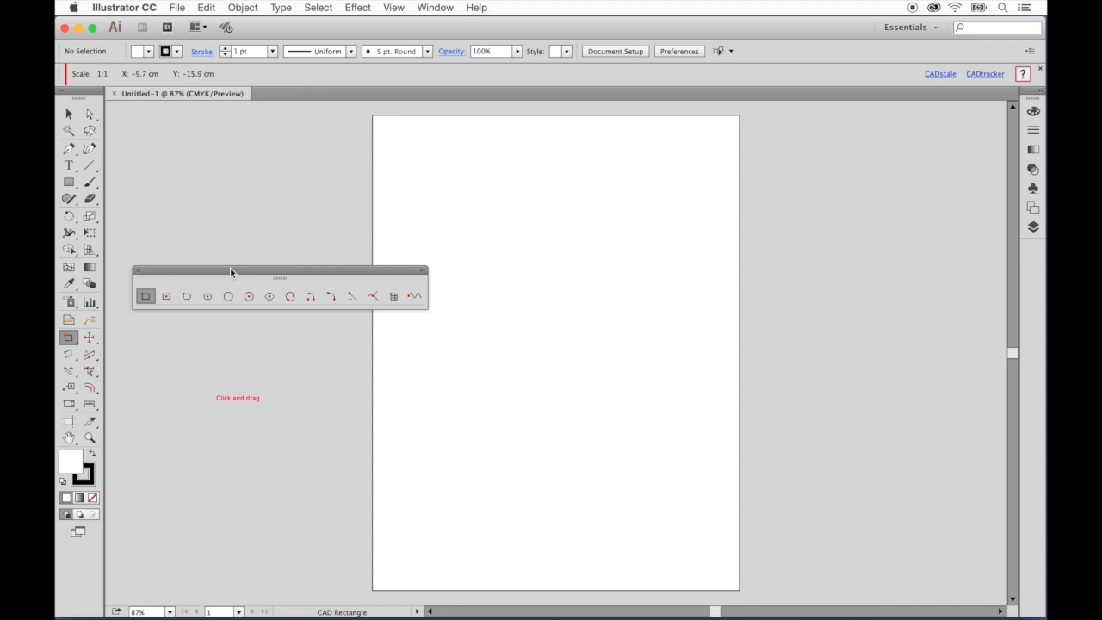
- Draw one large arc (about 12.7 cm radius) across the upper artboard with Arc - by Radius
left_click(311, 298)
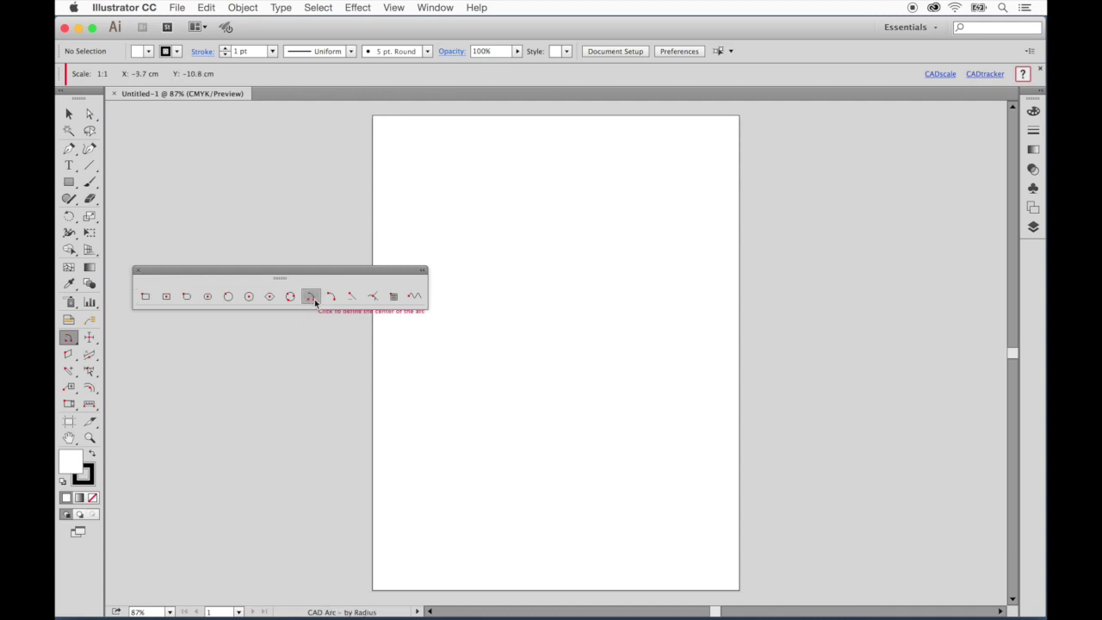
left_click(500, 394)
mouse_move(580, 382)
left_mouse_down()
mouse_move(541, 315)
mouse_move(454, 361)
left_mouse_up()
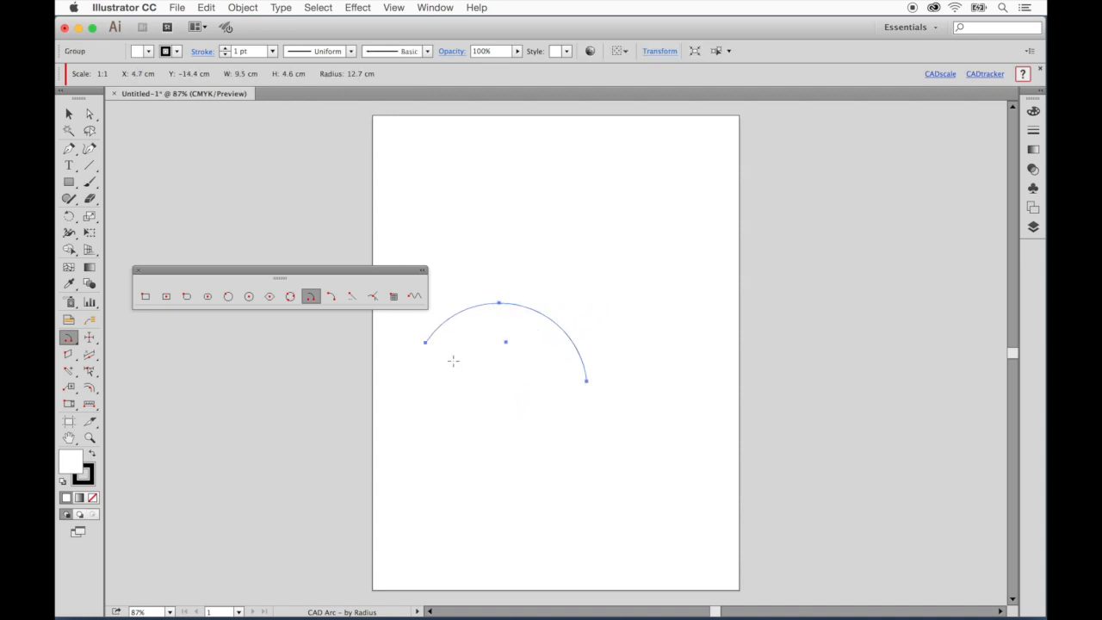
left_click(317, 298)
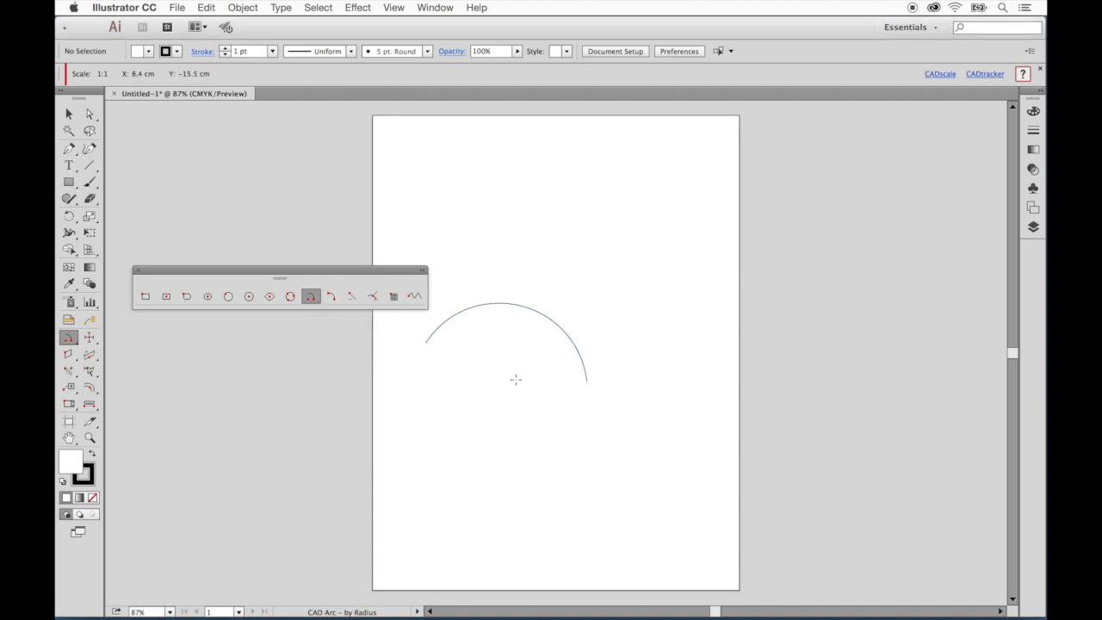
- Test the numeric arc dialog with a 2.5 cm arc, delete it, and switch to dimensioning
left_click(648, 445)
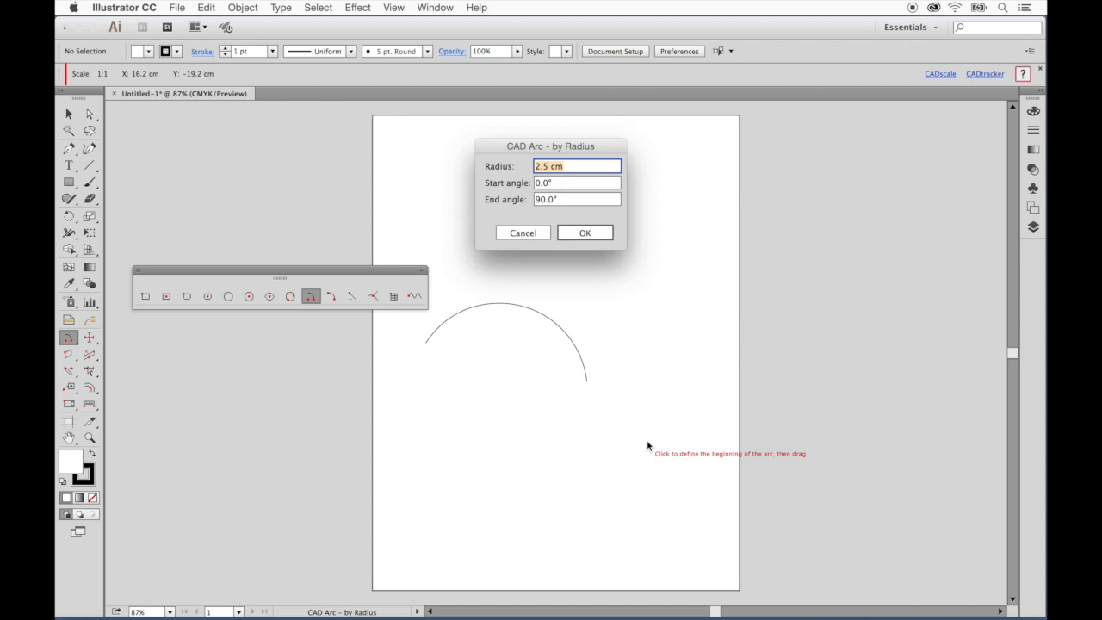
left_click(584, 233)
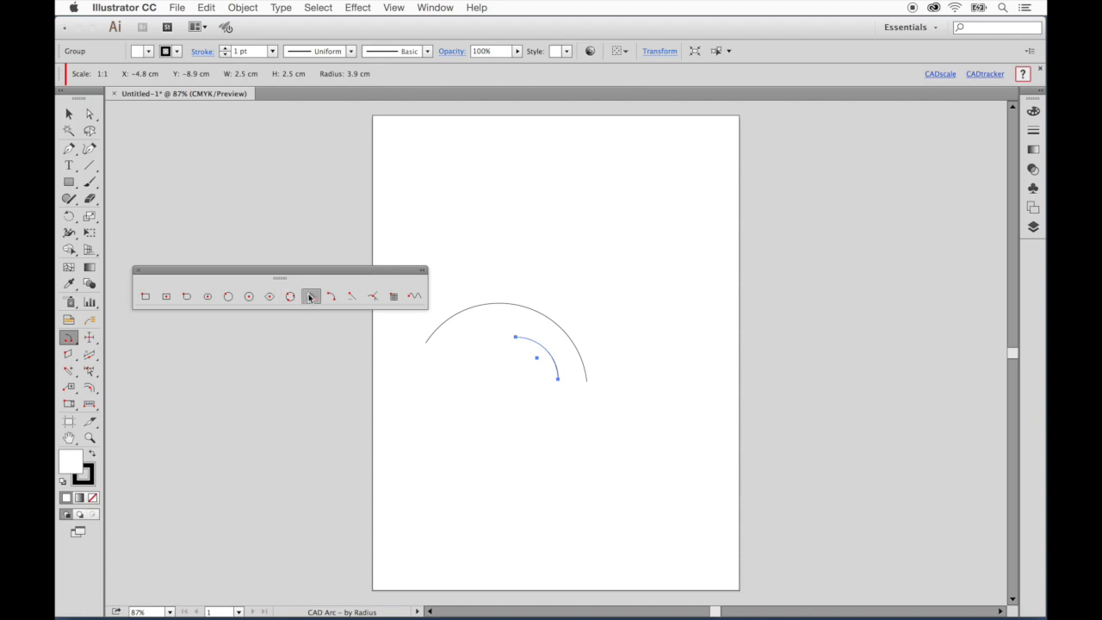
key("BackSpace")
left_click(89, 337)
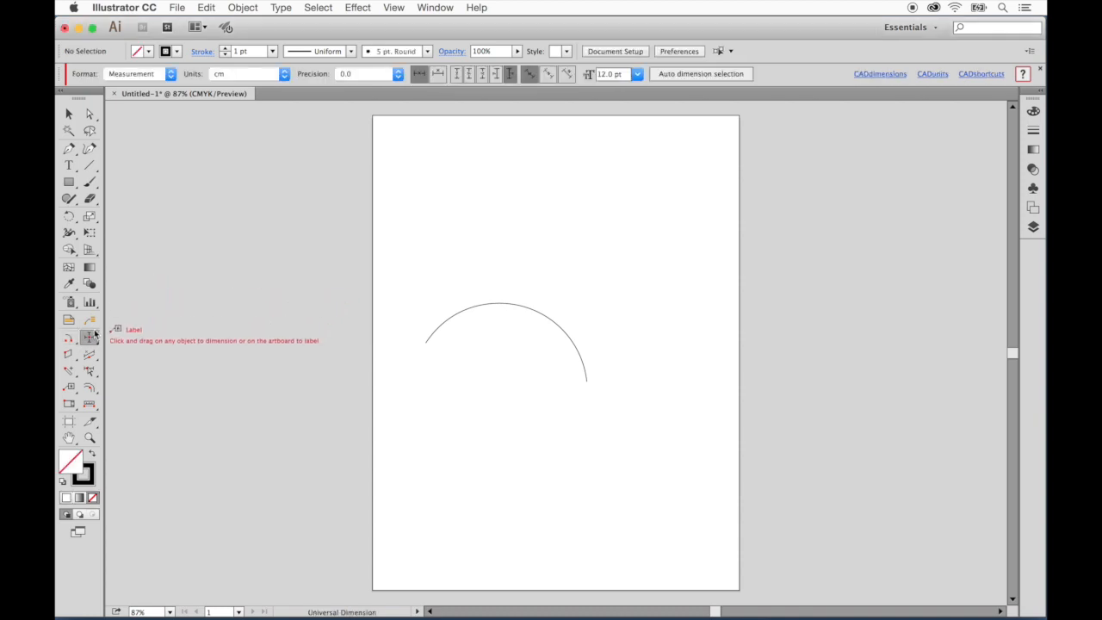
- Add a Bezier Length dimension along the arc reading 8.9 cm
left_click_drag(89, 338, 92, 339)
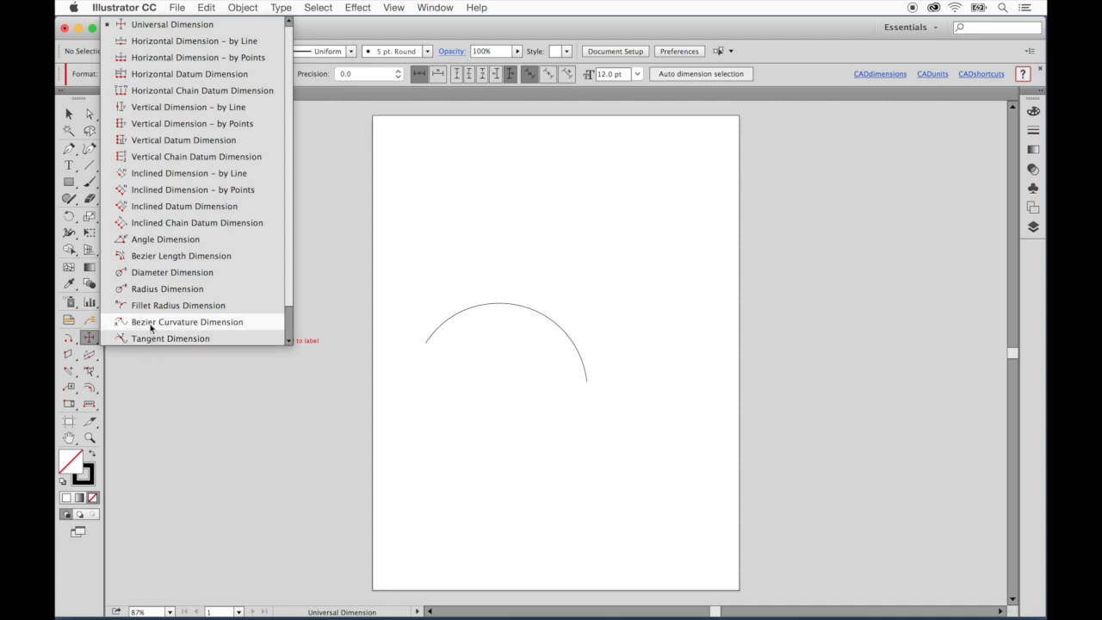
left_click(168, 256)
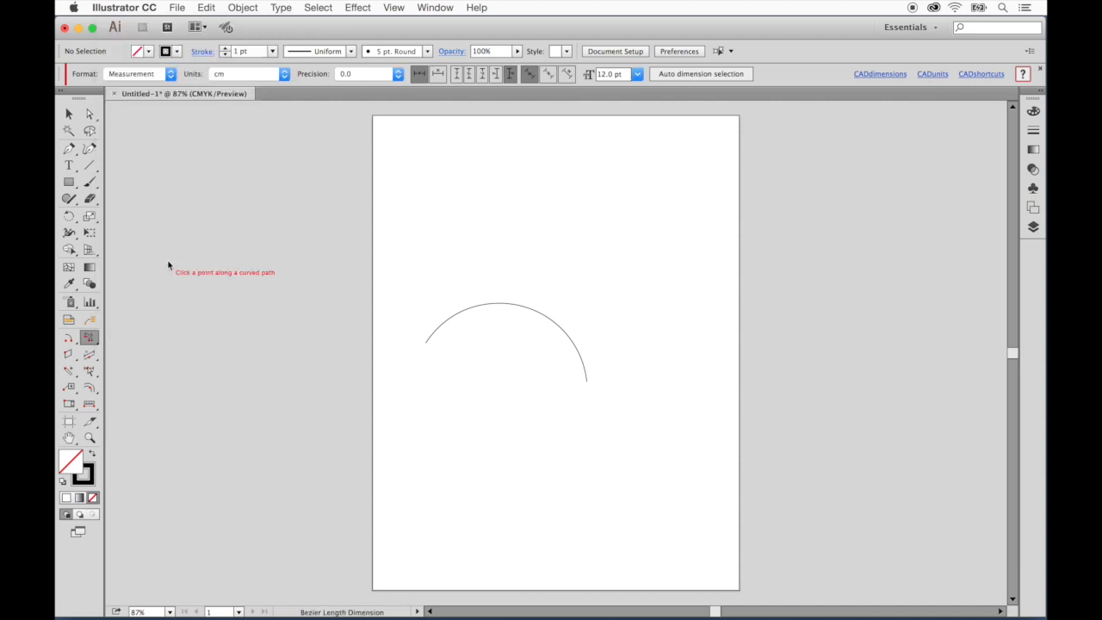
left_click(443, 323)
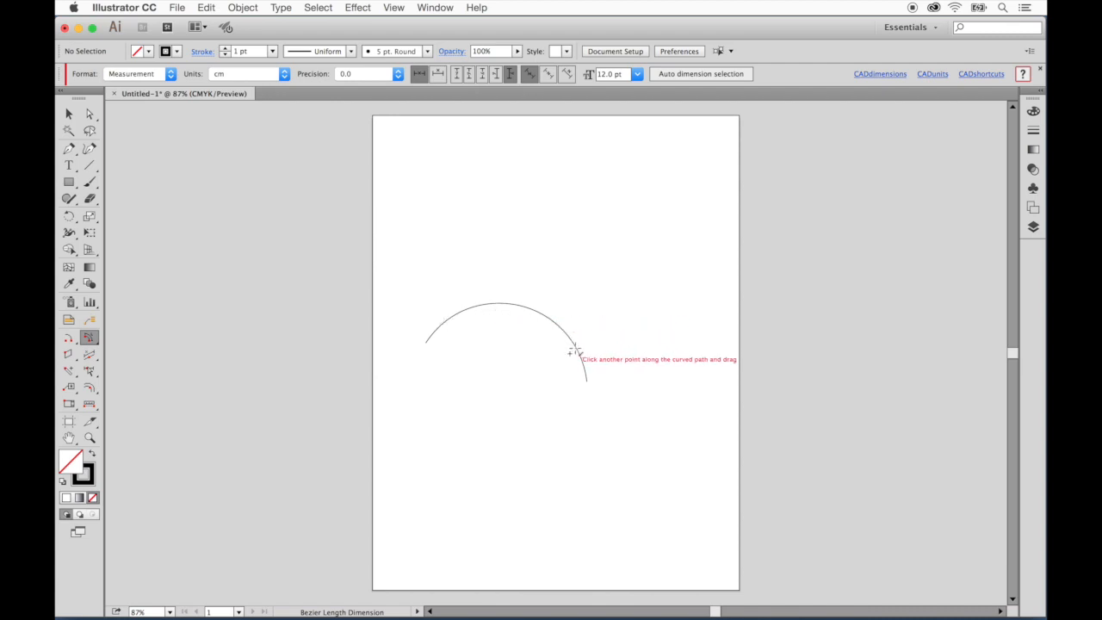
left_click_drag(576, 349, 562, 311)
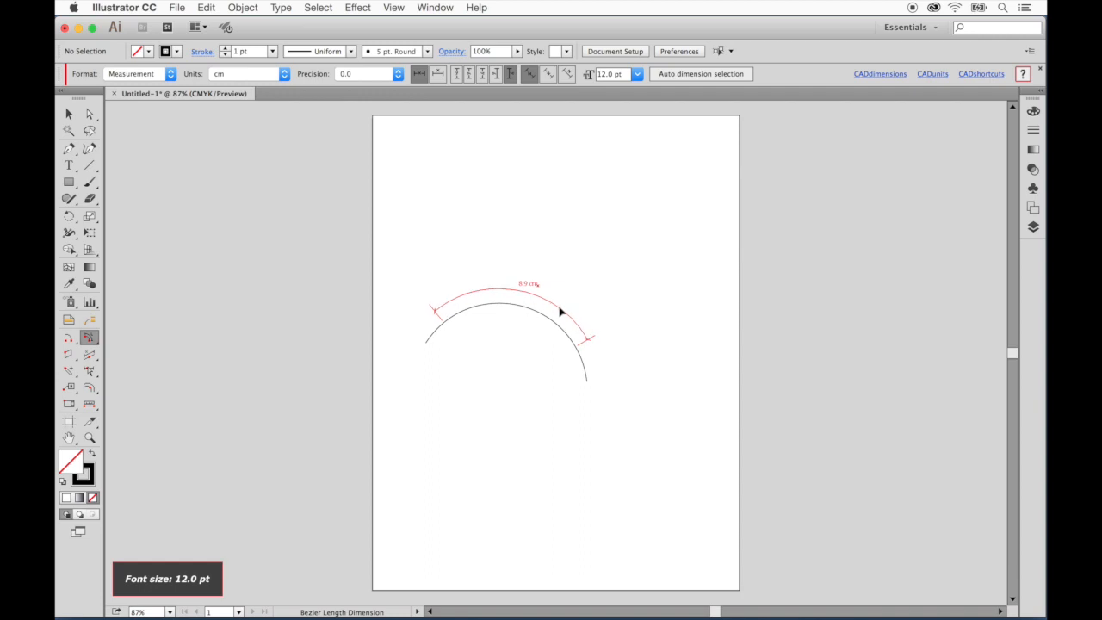
left_click(561, 312)
- Zoom in on the arc and its dimension, then browse the panel list
key("z")
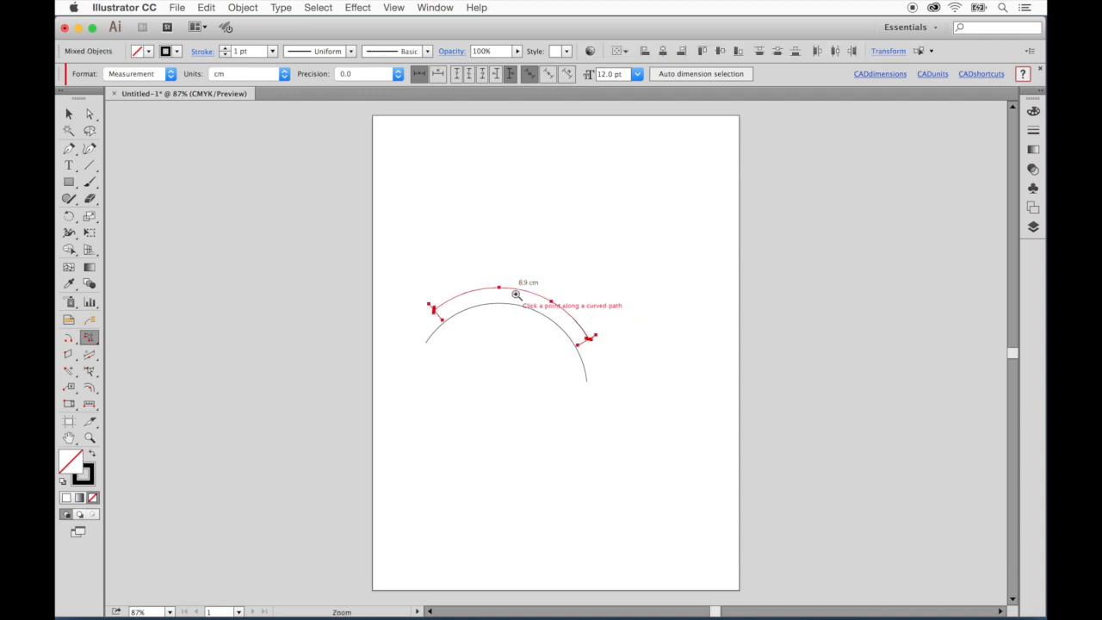
left_click(571, 364)
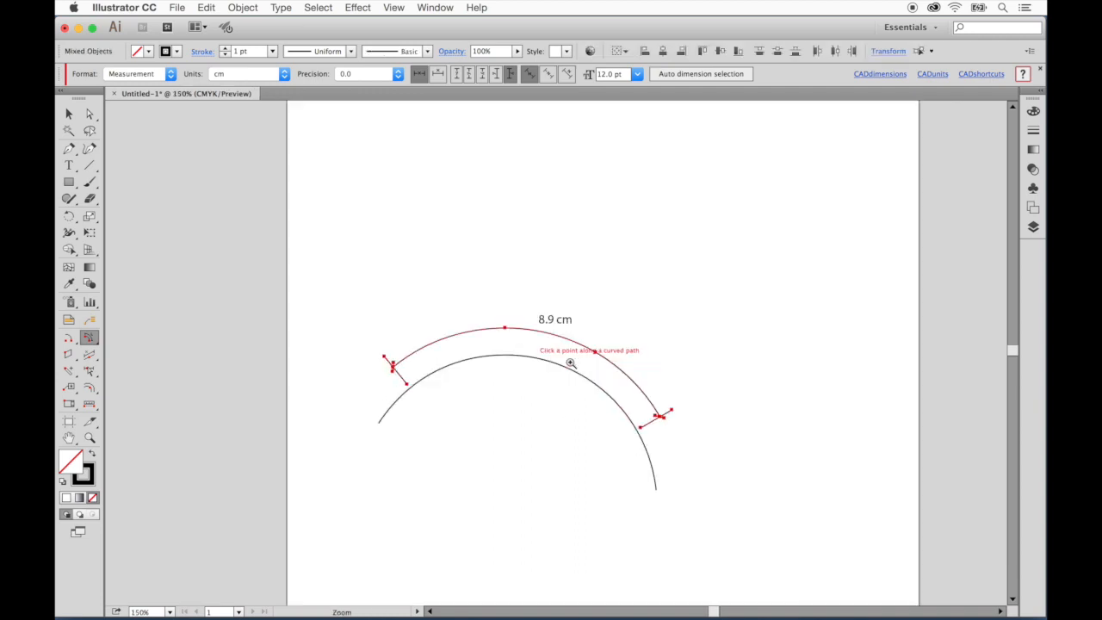
key("Escape")
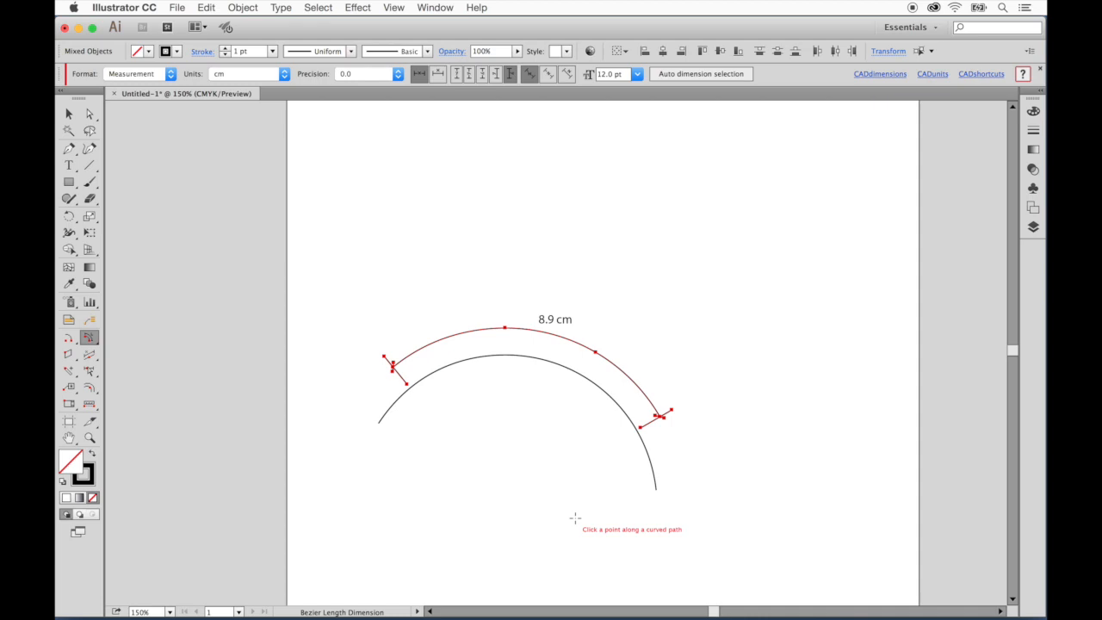
left_click(435, 6)
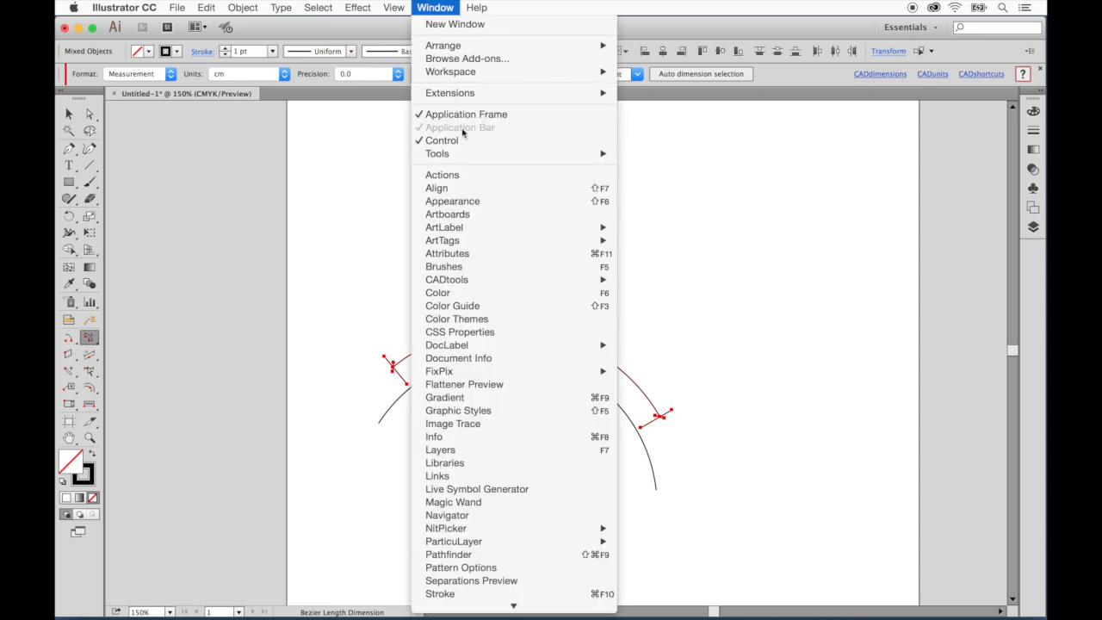
mouse_move(447, 280)
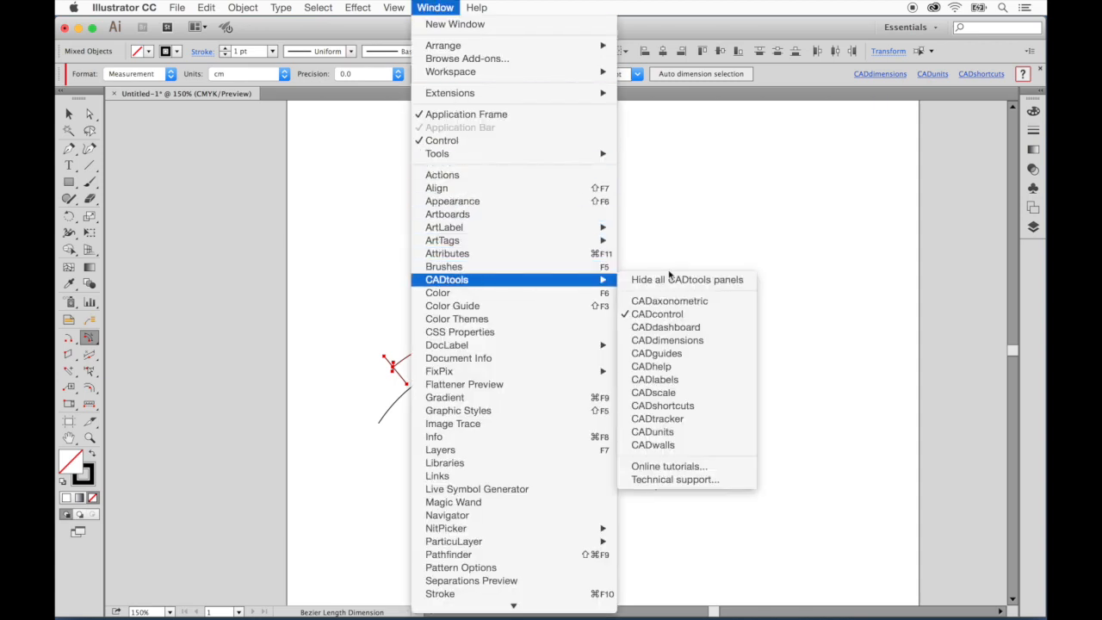
- Show the CADscale panel and choose the built-in architectural scale 1/8" = 1'
left_click(685, 395)
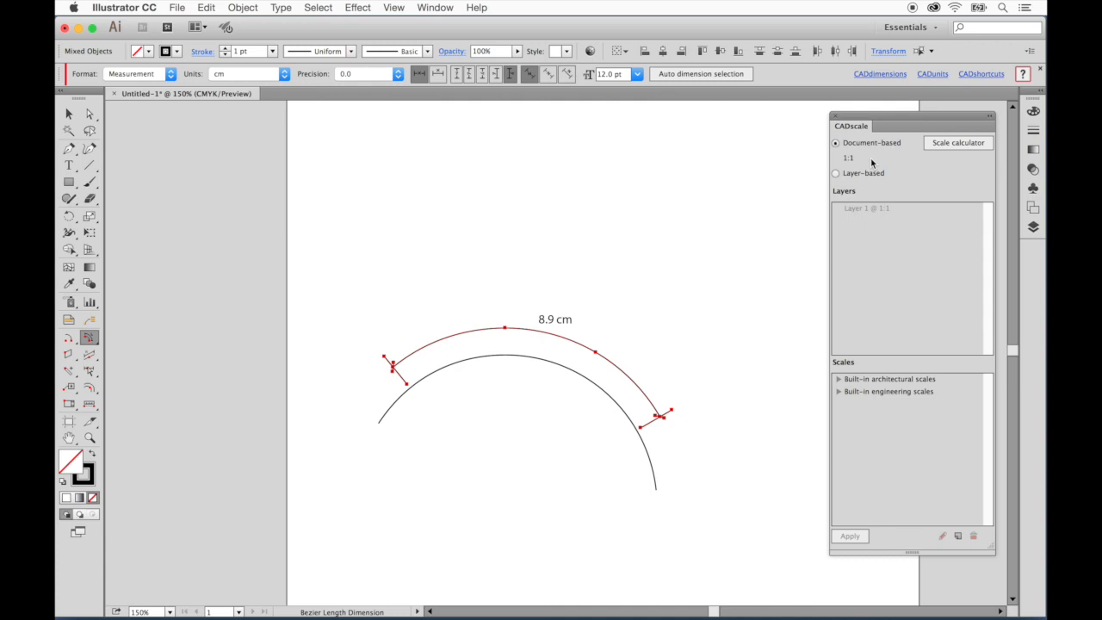
left_click(838, 379)
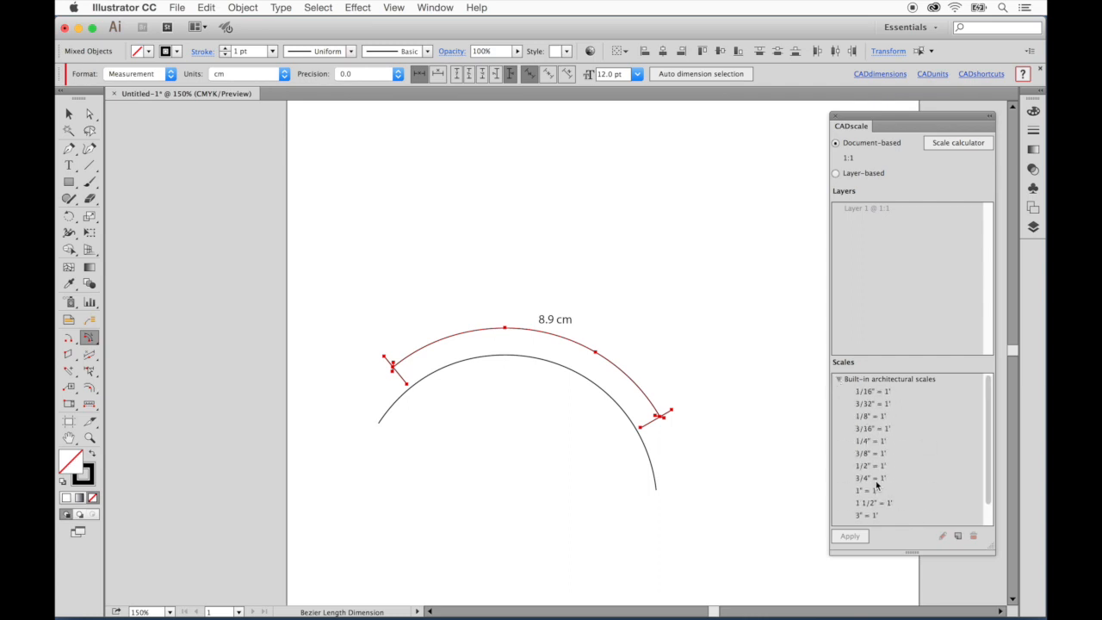
left_click(876, 417)
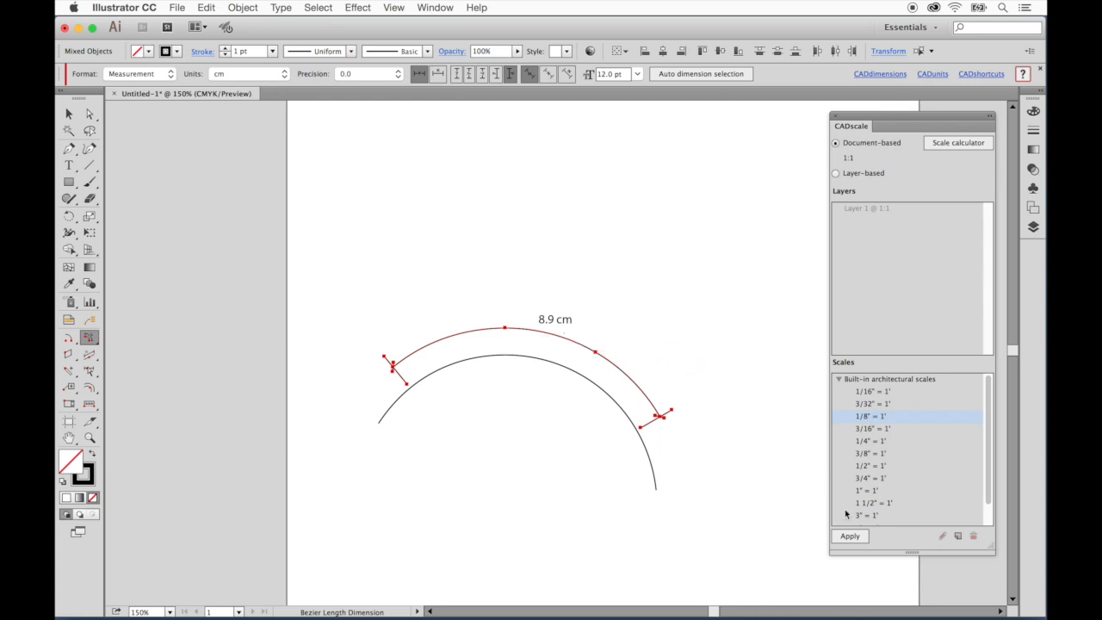
- Apply the 1/8" = 1' scale without resizing art, so the dimension reads 856.7 cm
left_click(850, 536)
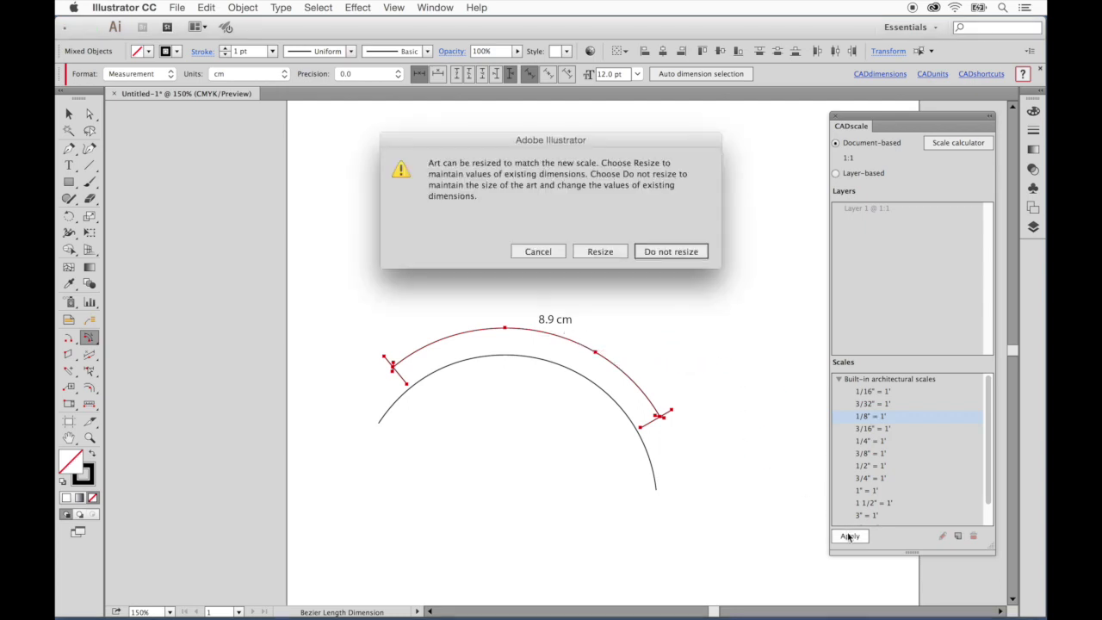
left_click(644, 252)
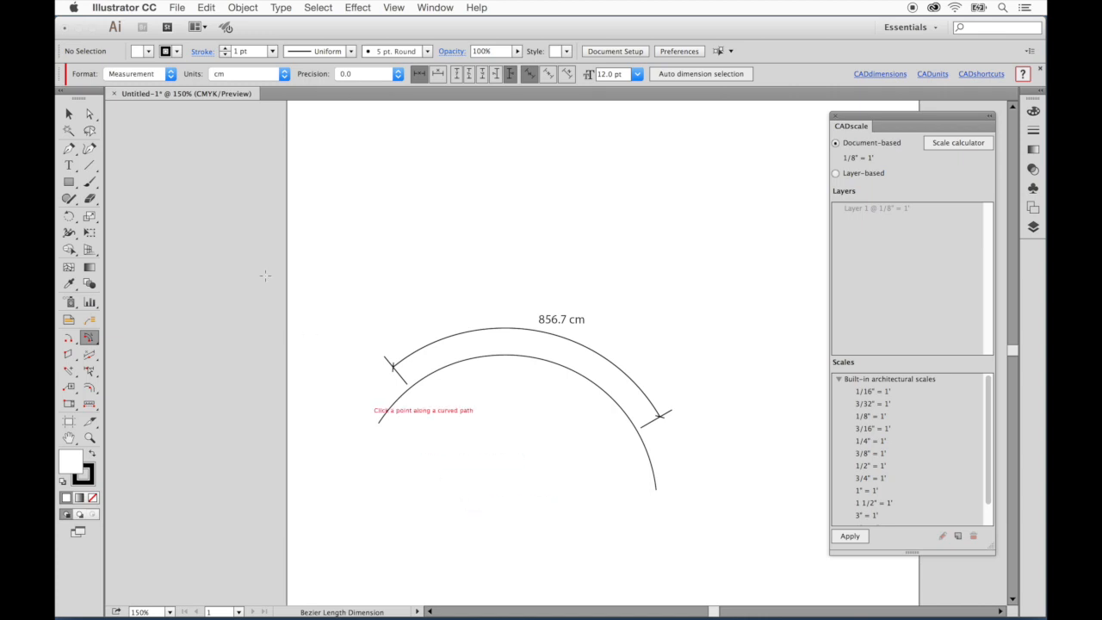
- Move the arc and its dimension down-left with the Selection Tool
left_click(69, 114)
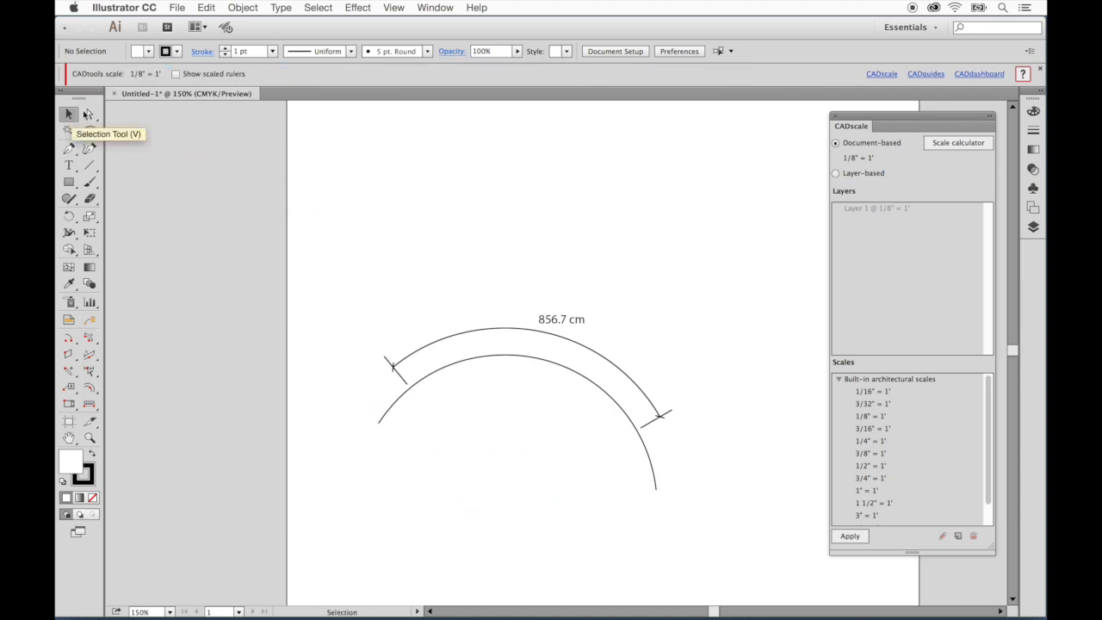
left_click_drag(528, 359, 488, 398)
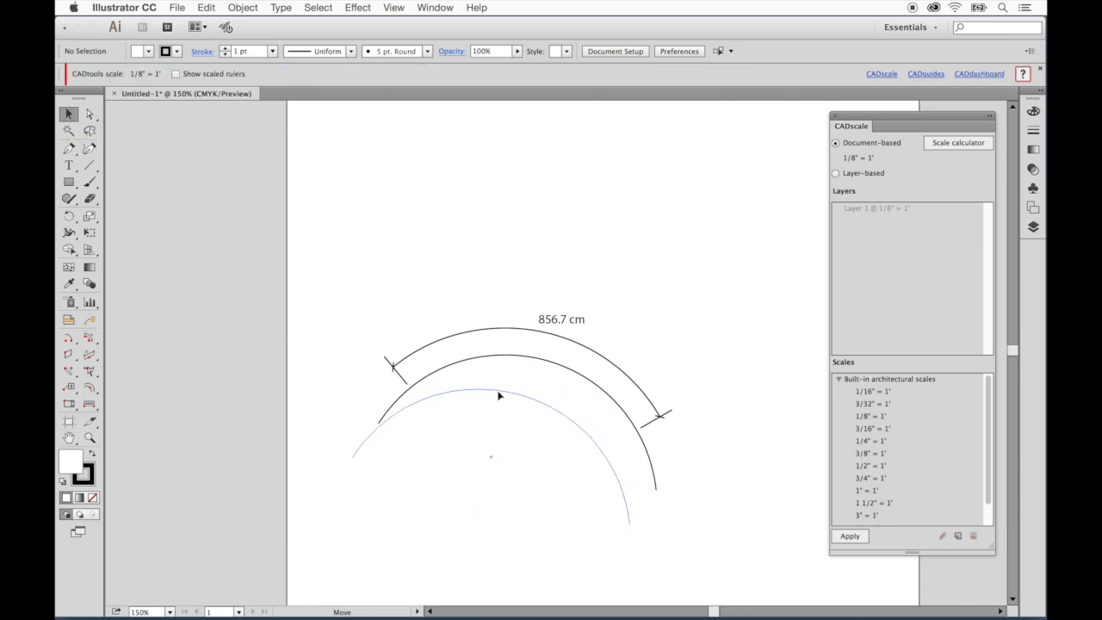
left_click(506, 333)
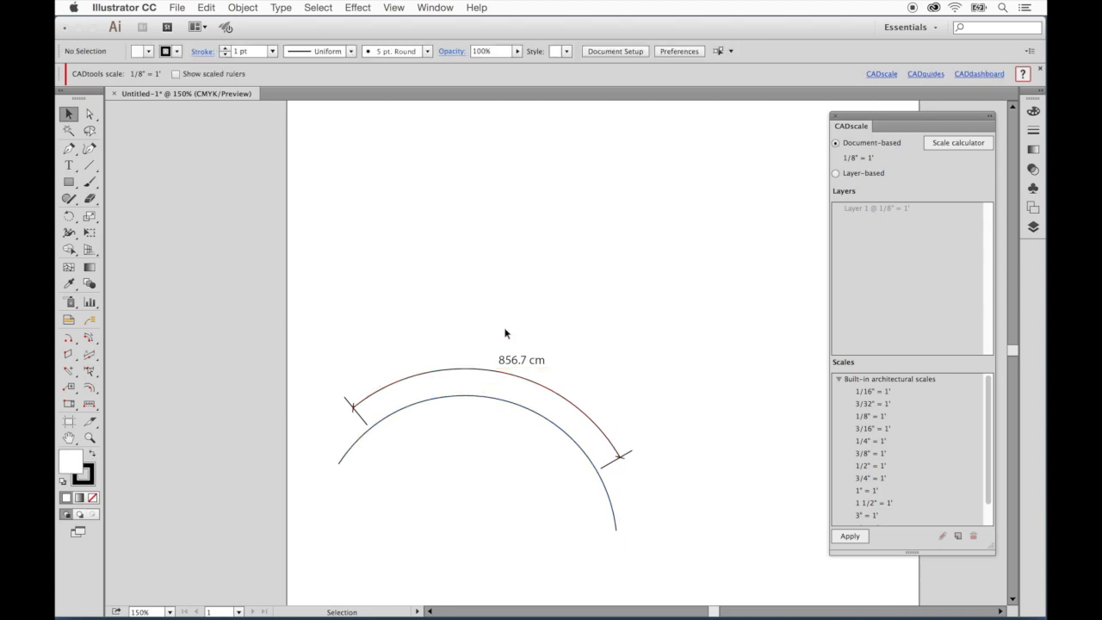
- Enlarge the arc into a taller curve so its live dimension updates to 1,327.7 cm
left_click(613, 508)
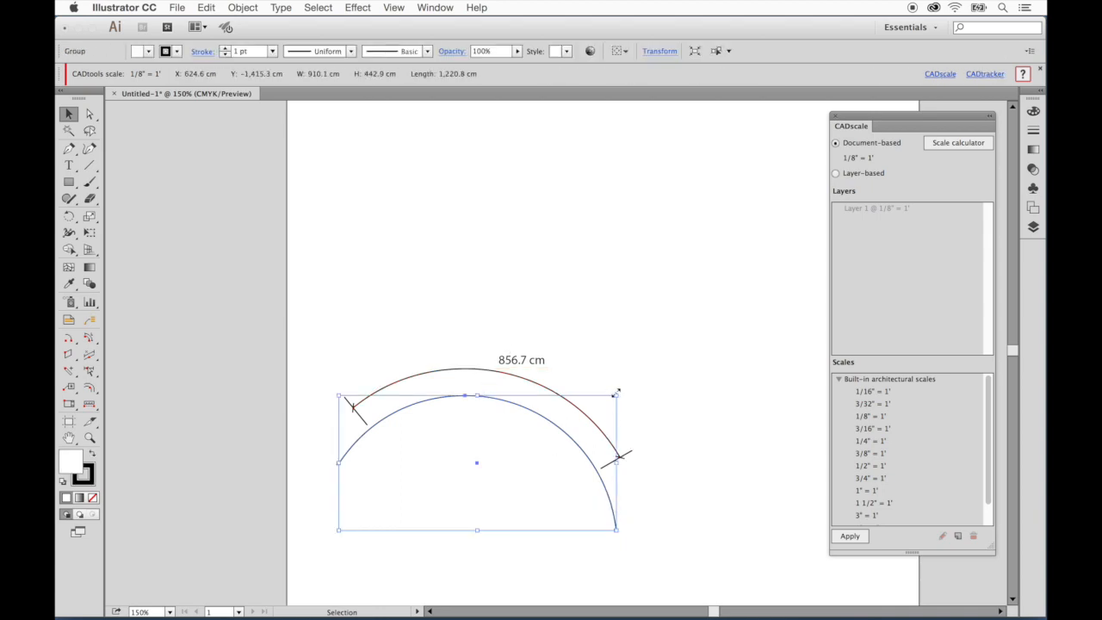
mouse_move(616, 395)
left_mouse_down()
mouse_move(674, 280)
mouse_move(685, 210)
left_mouse_up()
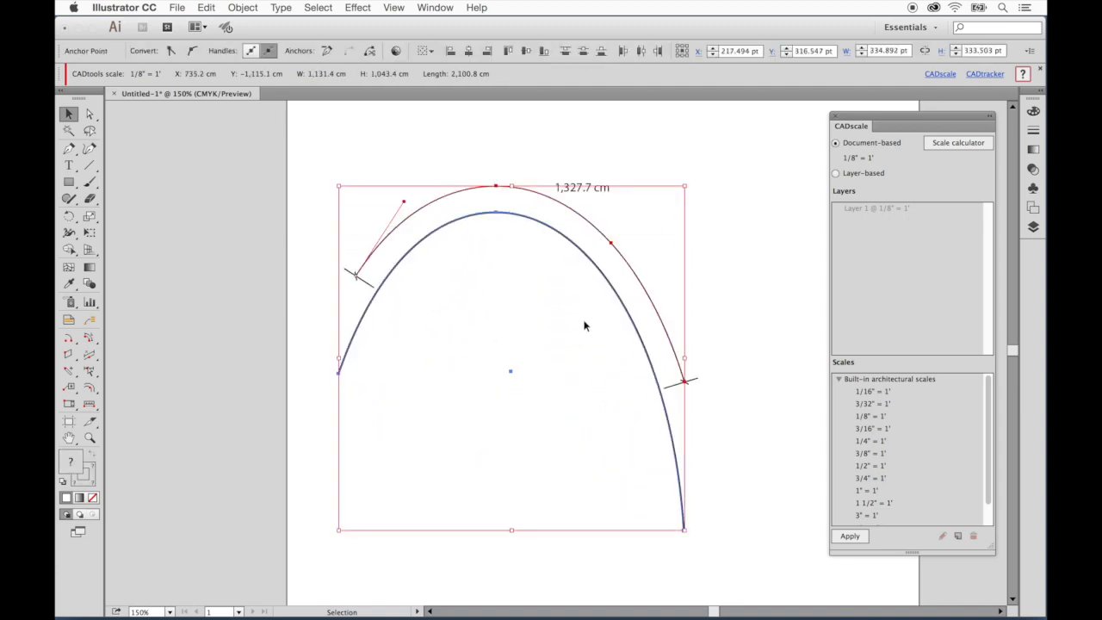
left_click(412, 170)
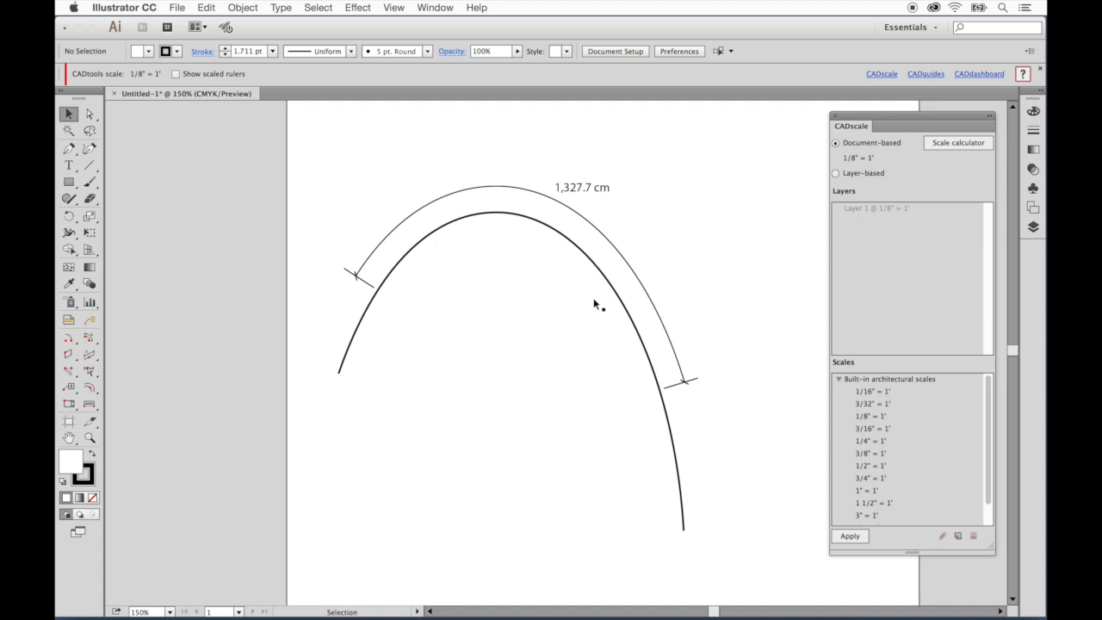
left_click(144, 6)
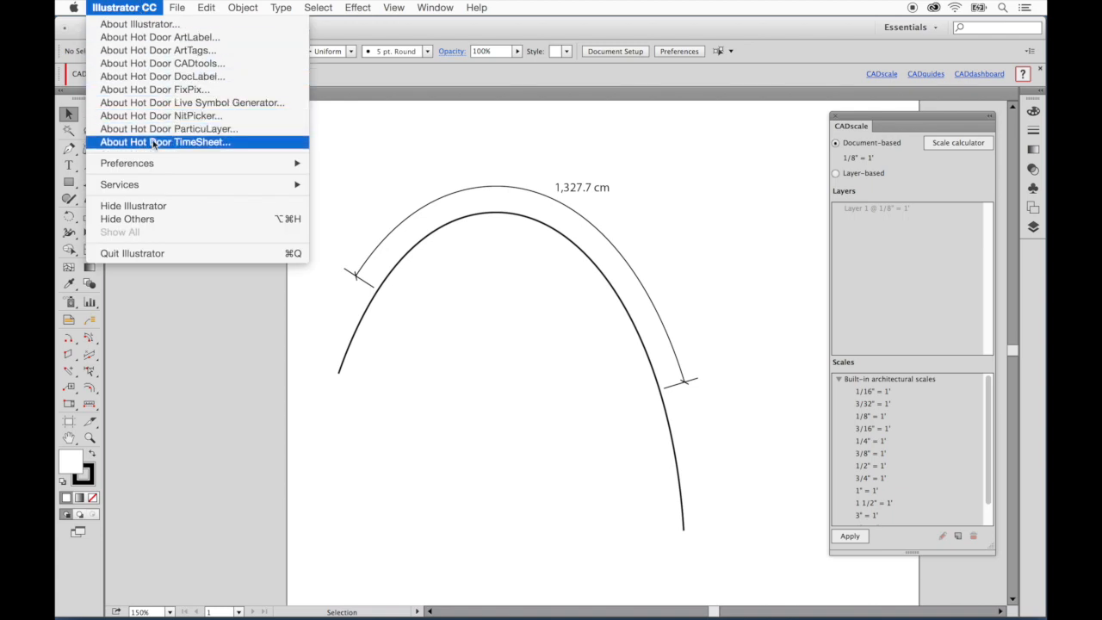
mouse_move(146, 163)
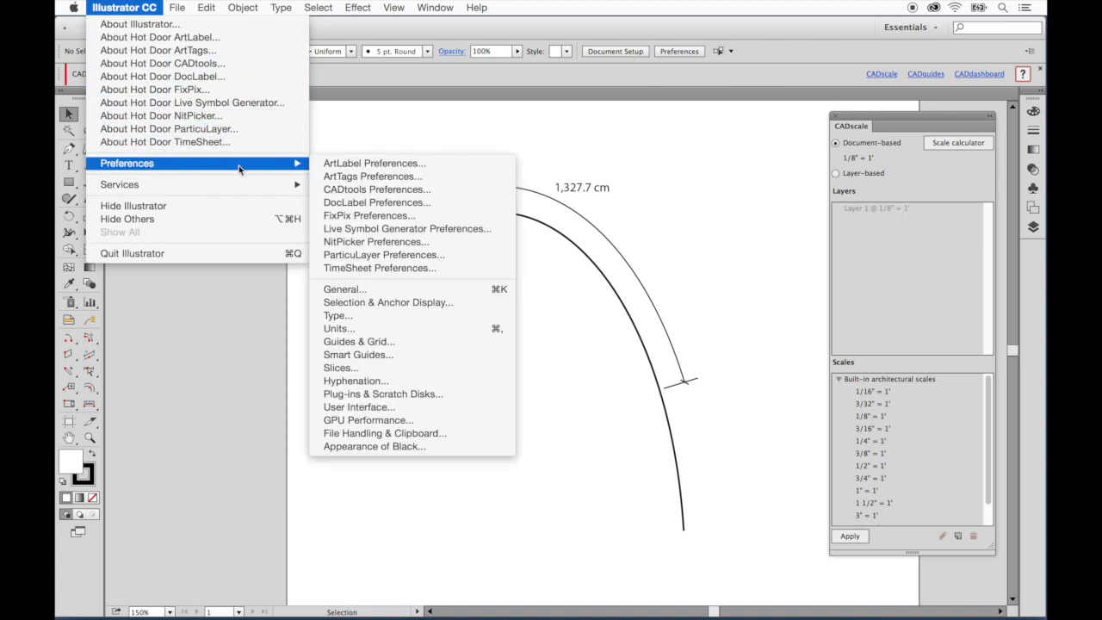
left_click(336, 191)
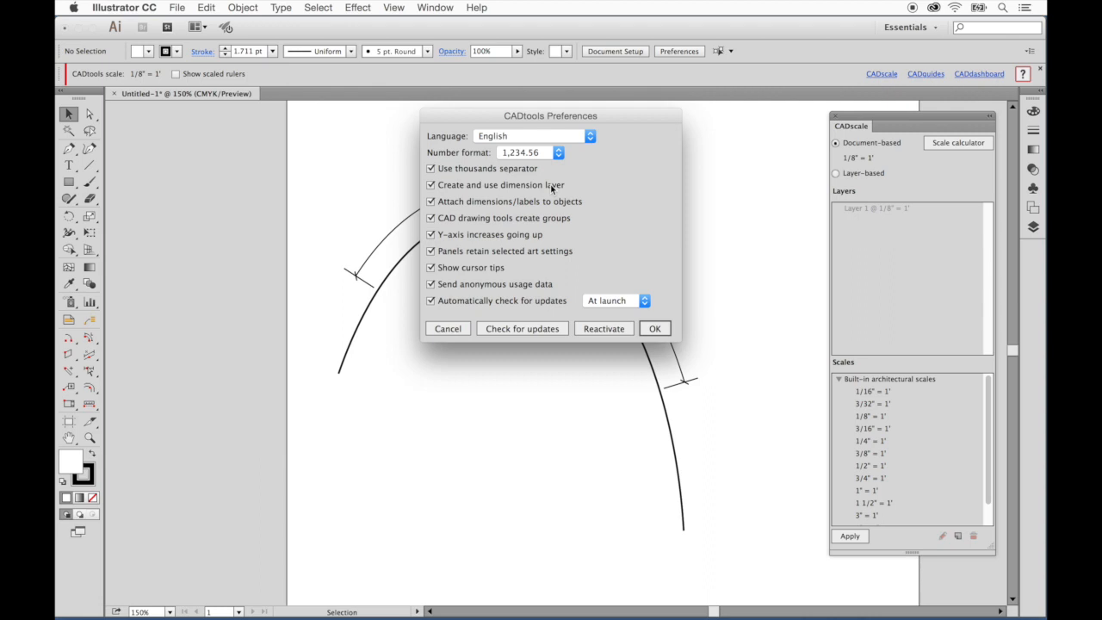
left_click(658, 328)
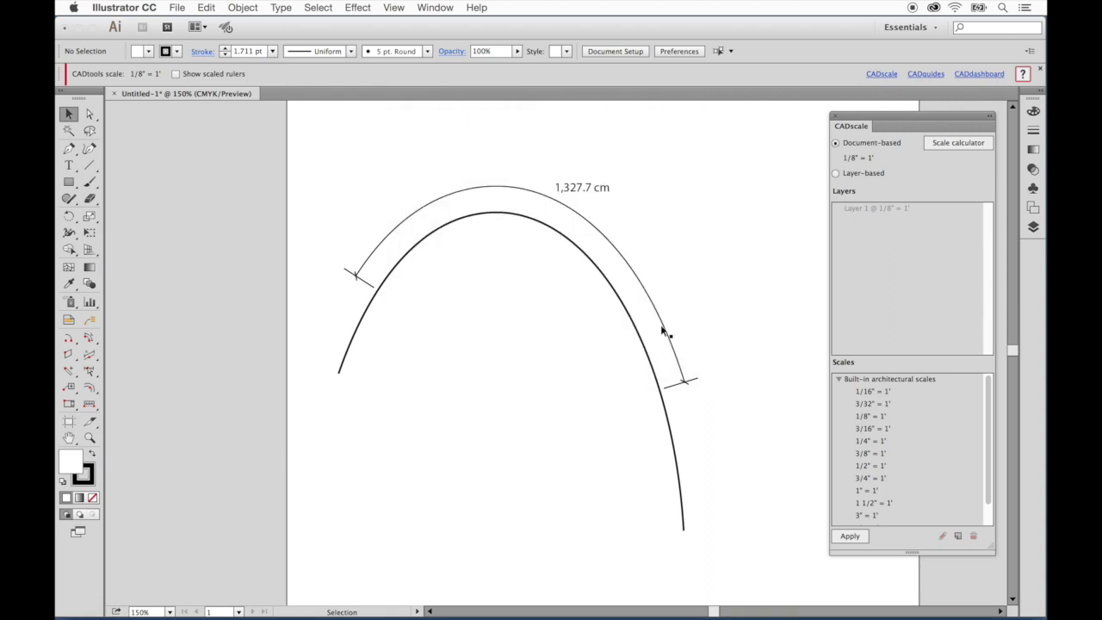
- Peek at the Layers panel, hide it, and close the CADscale panel
left_click(1033, 226)
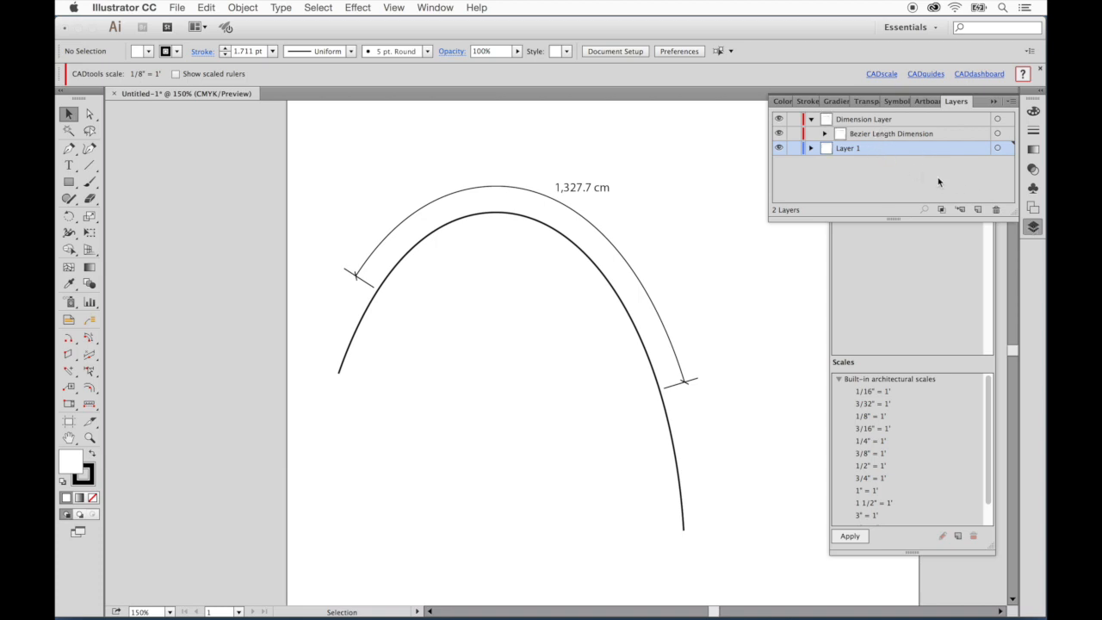
left_click(1033, 226)
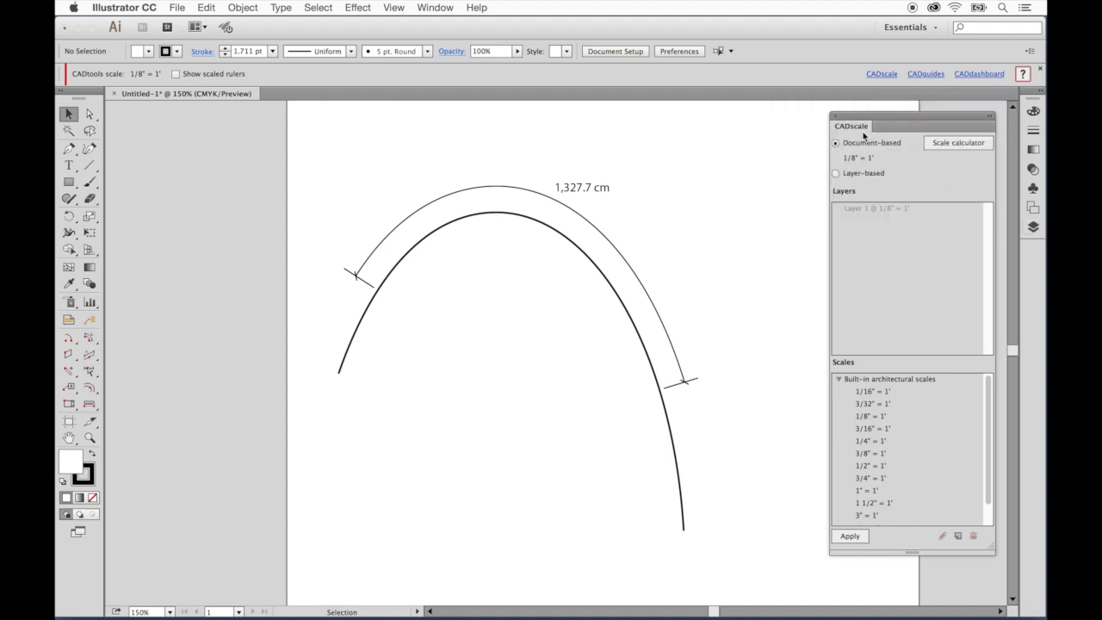
left_click(834, 116)
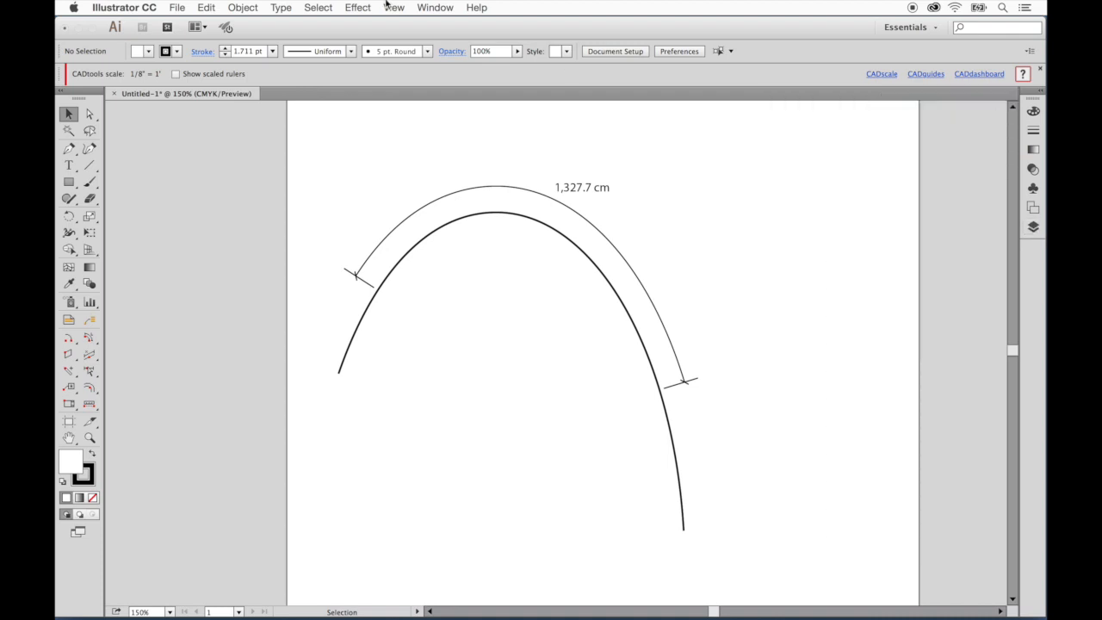
- Show CADdimensions and give the selected arc dimension arrowhead terminators
left_click(435, 7)
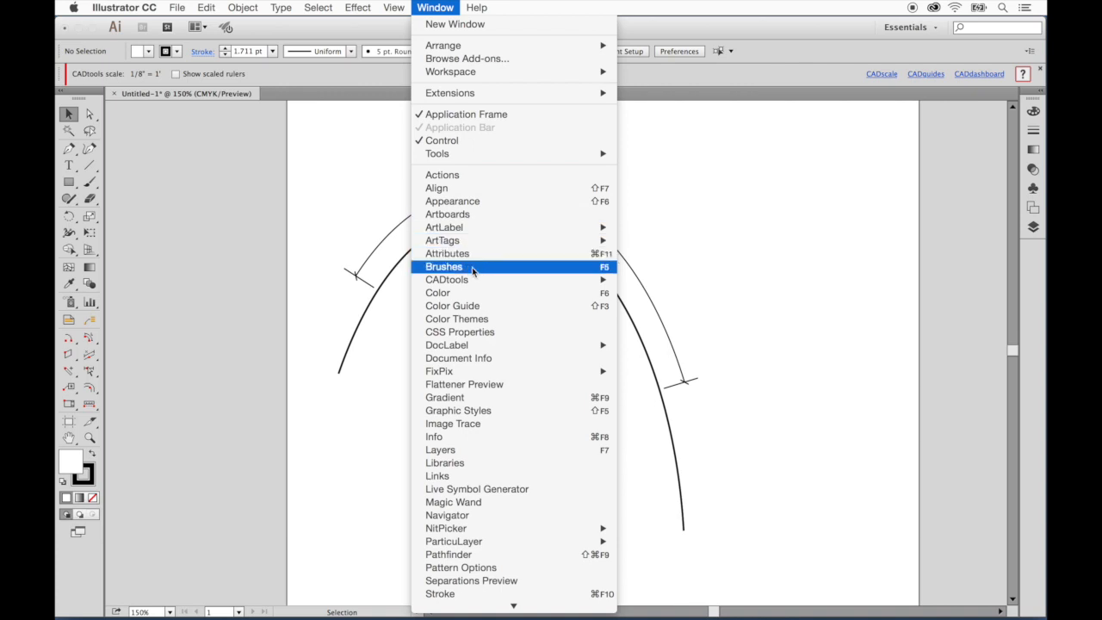
mouse_move(447, 280)
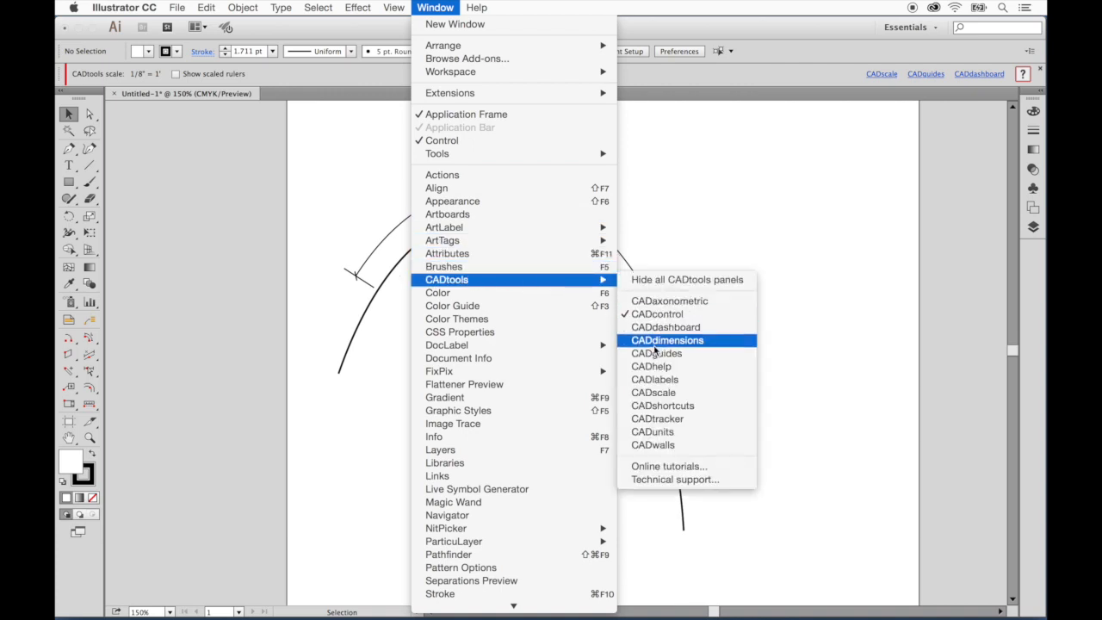
left_click(667, 340)
left_click(657, 349)
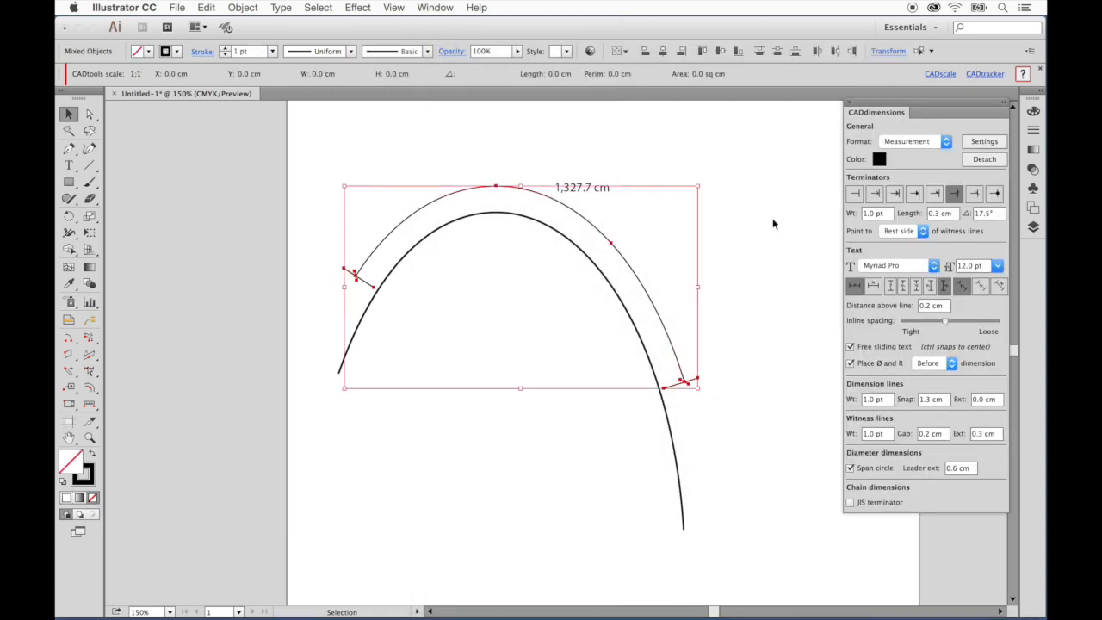
left_click(935, 193)
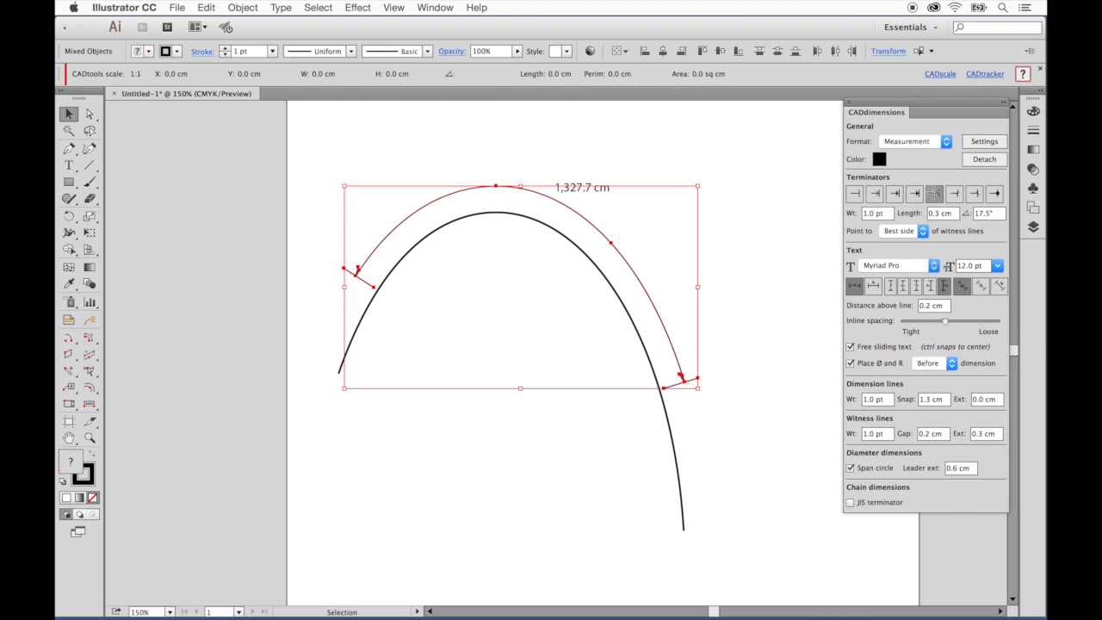
left_click(915, 193)
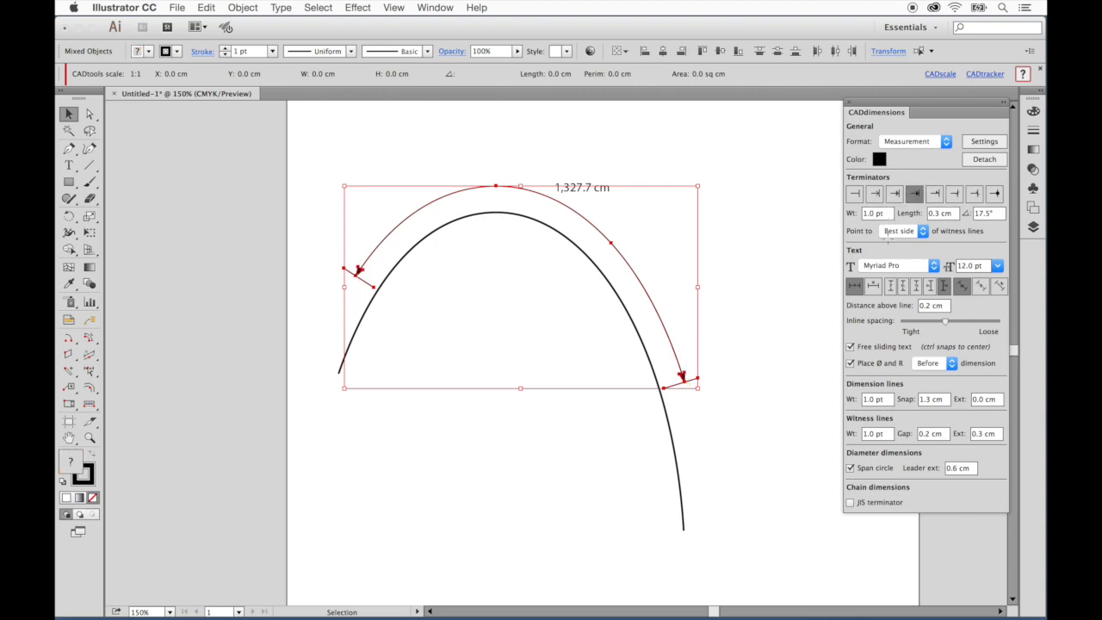
- Set the dimension text to 14 pt, deselect, and close CADdimensions
left_click(997, 265)
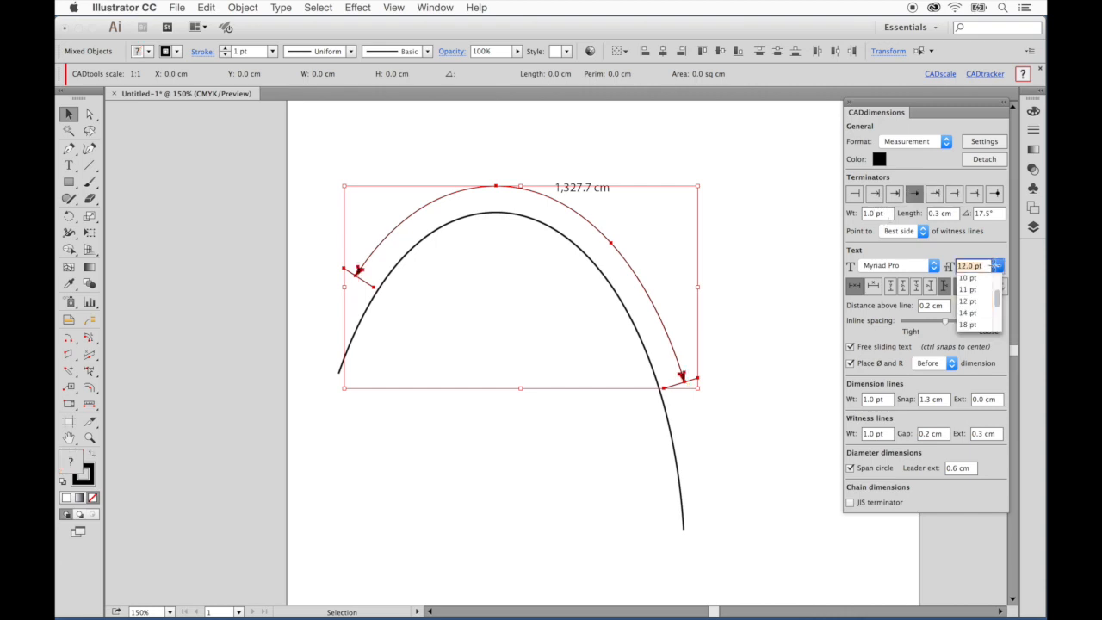
left_click(970, 312)
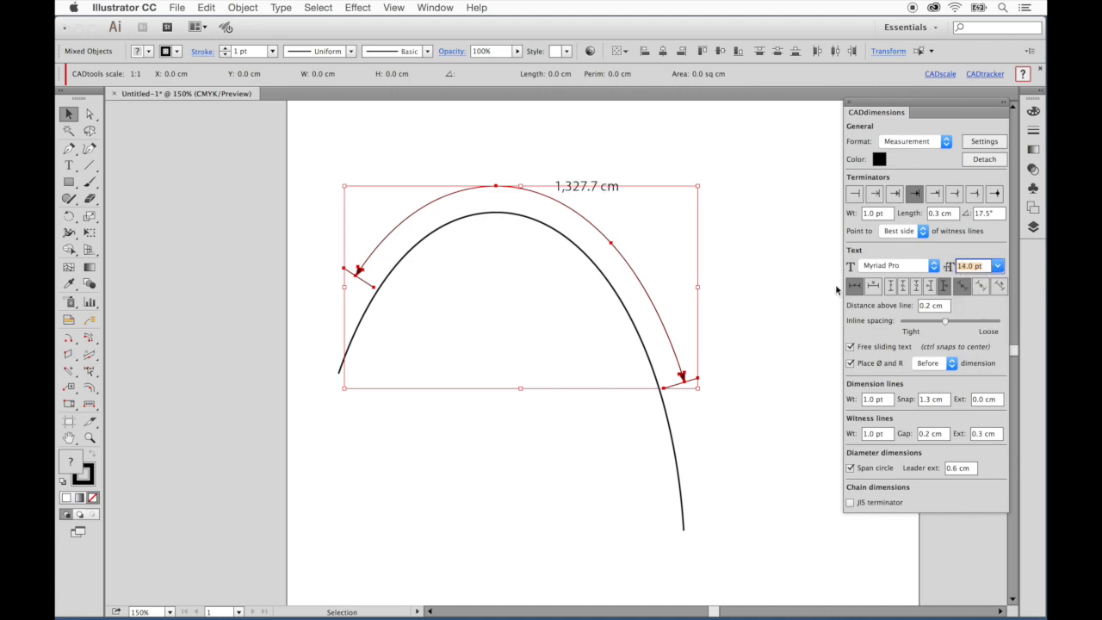
left_click(775, 431)
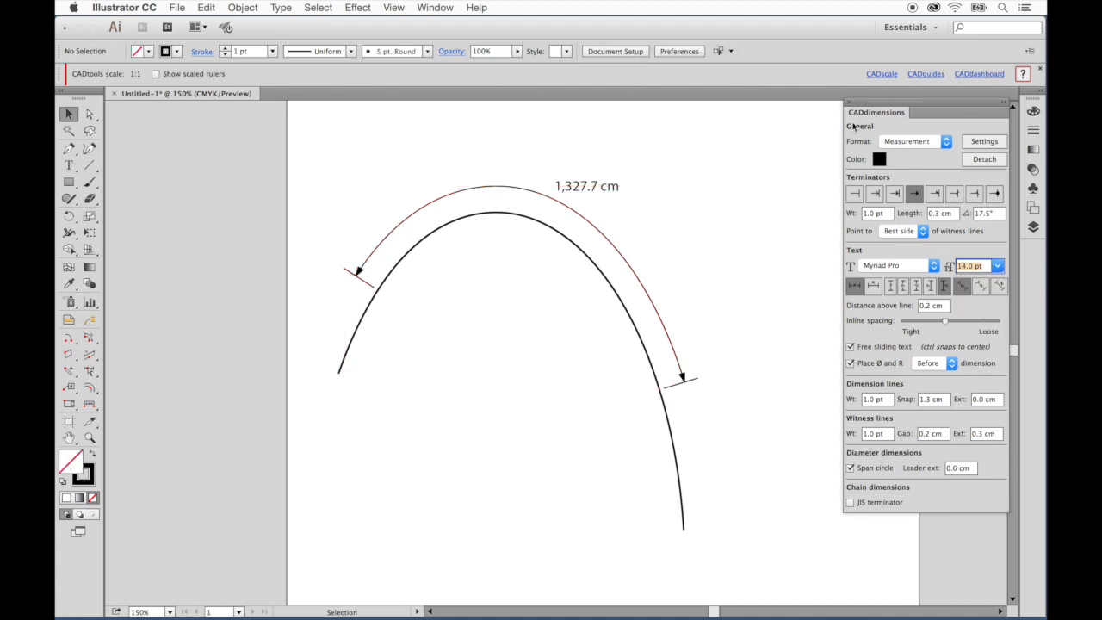
left_click(849, 103)
- Use CADunits to switch the arc dimension to fractional inches, reading 522 1/2"
left_click(435, 7)
mouse_move(514, 280)
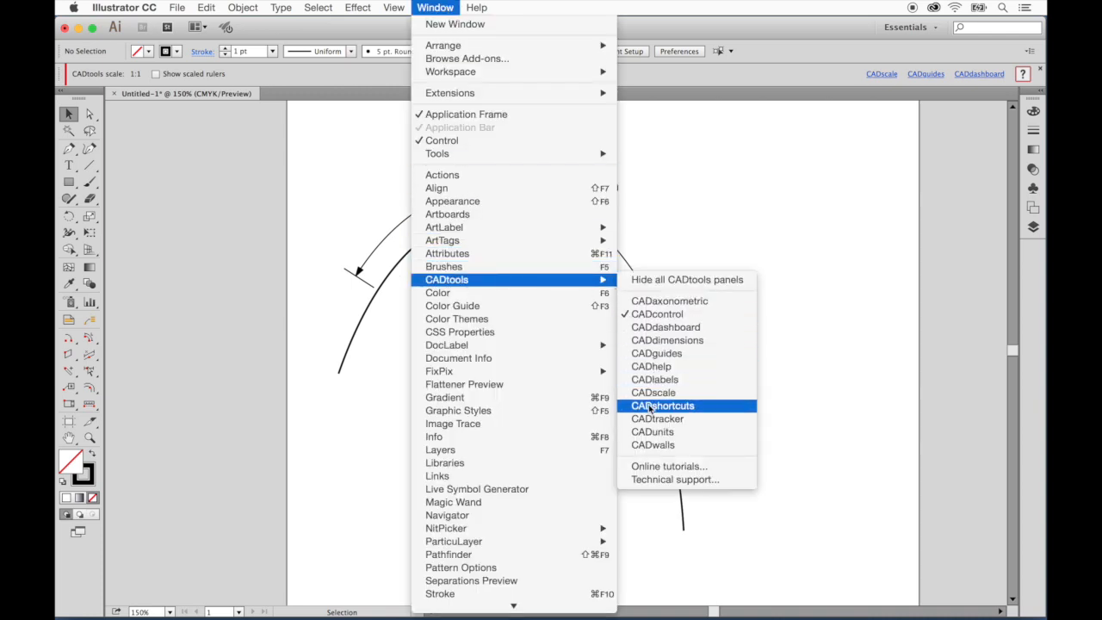
left_click(652, 432)
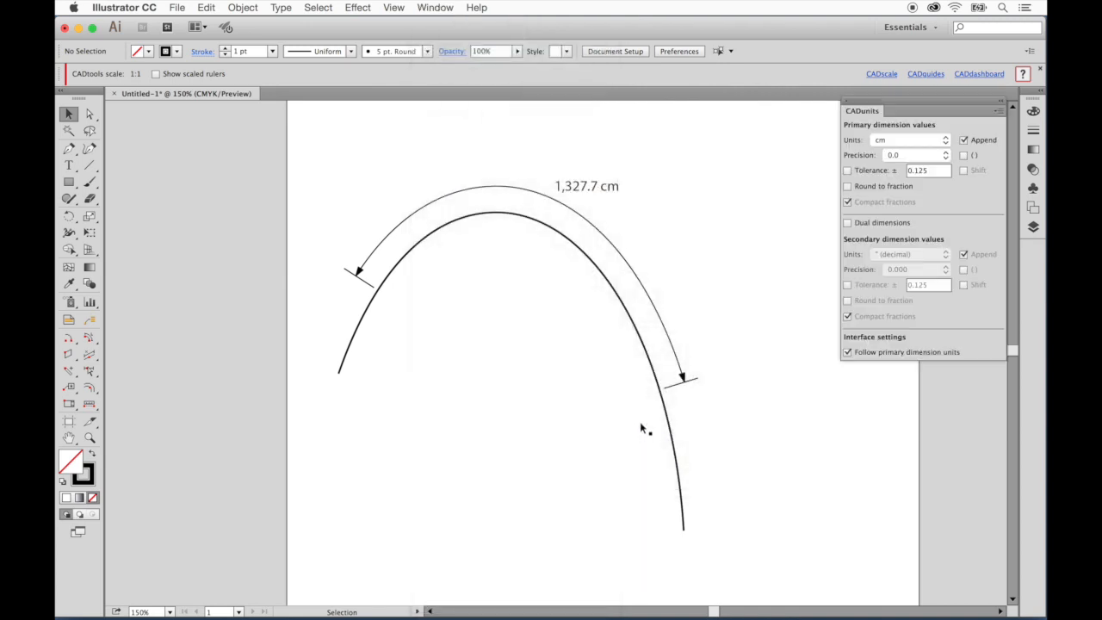
left_click(582, 192)
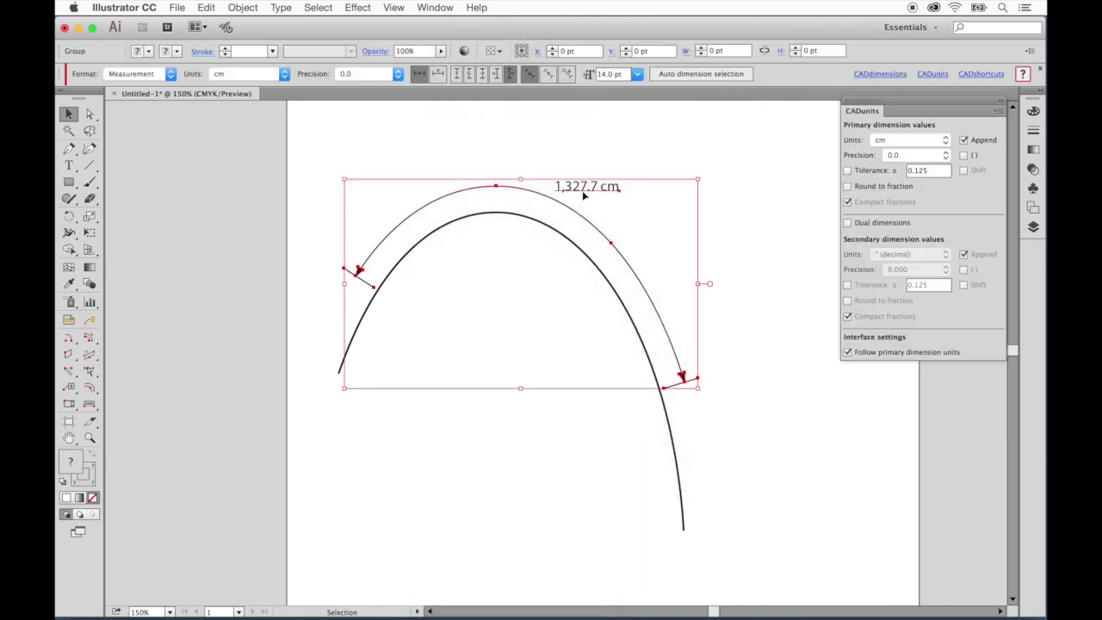
left_click(896, 140)
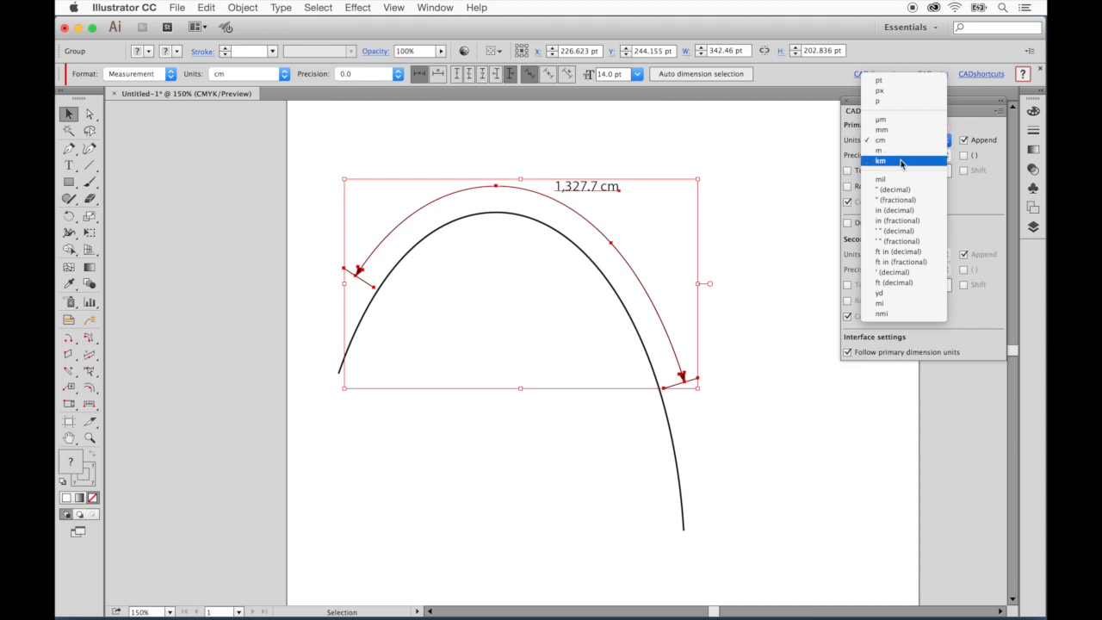
left_click(897, 200)
left_click(780, 231)
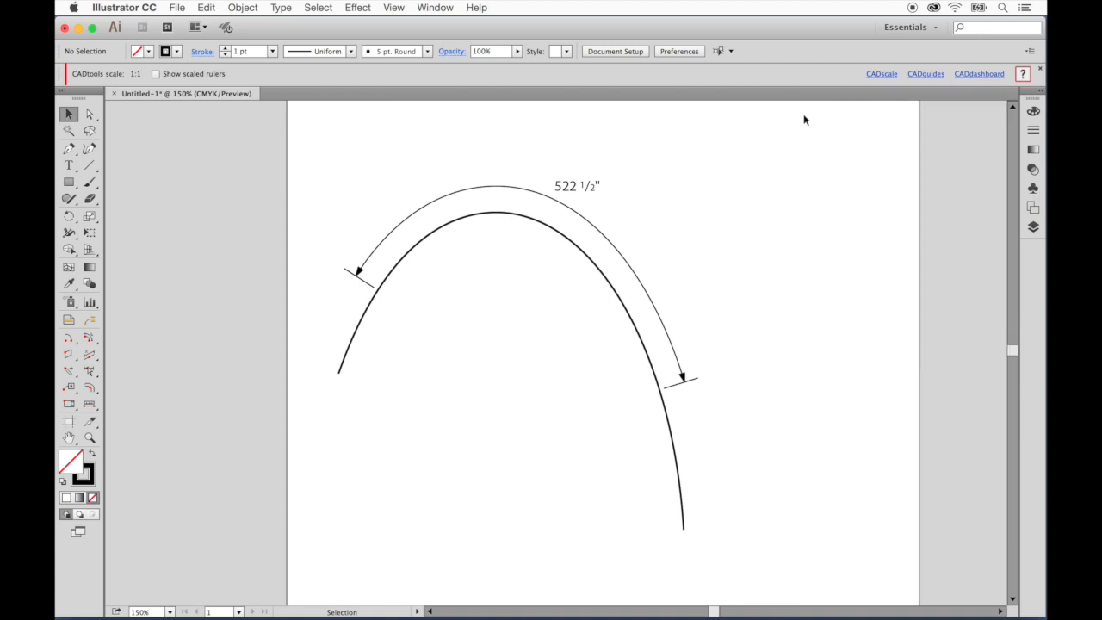
- Show the CADdashboard and launch CADhelp with its video tutorials
left_click(435, 6)
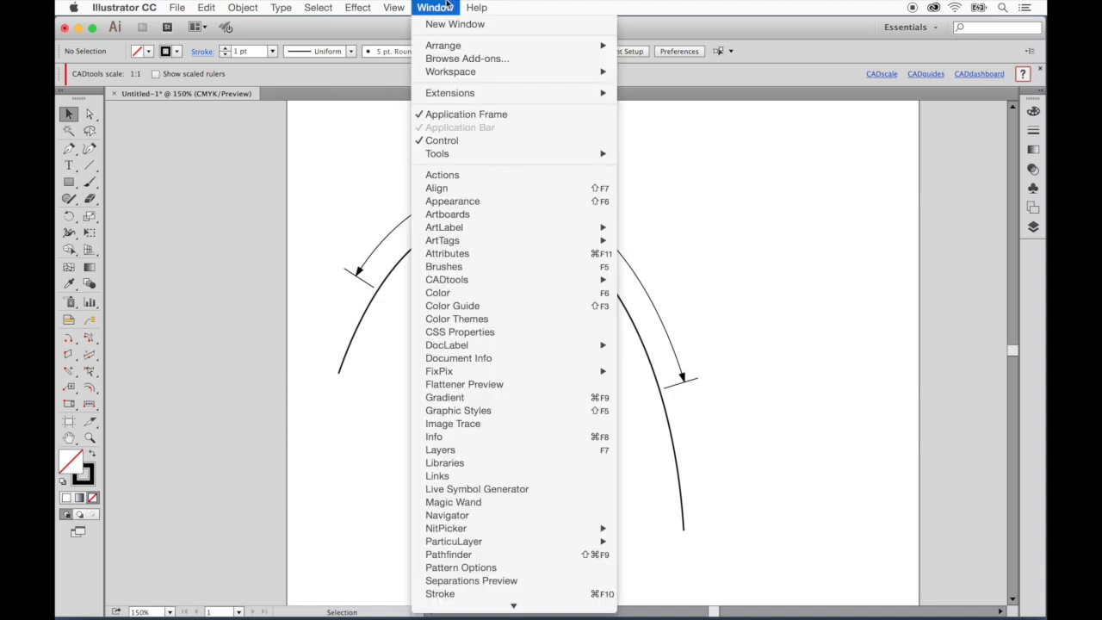
mouse_move(447, 279)
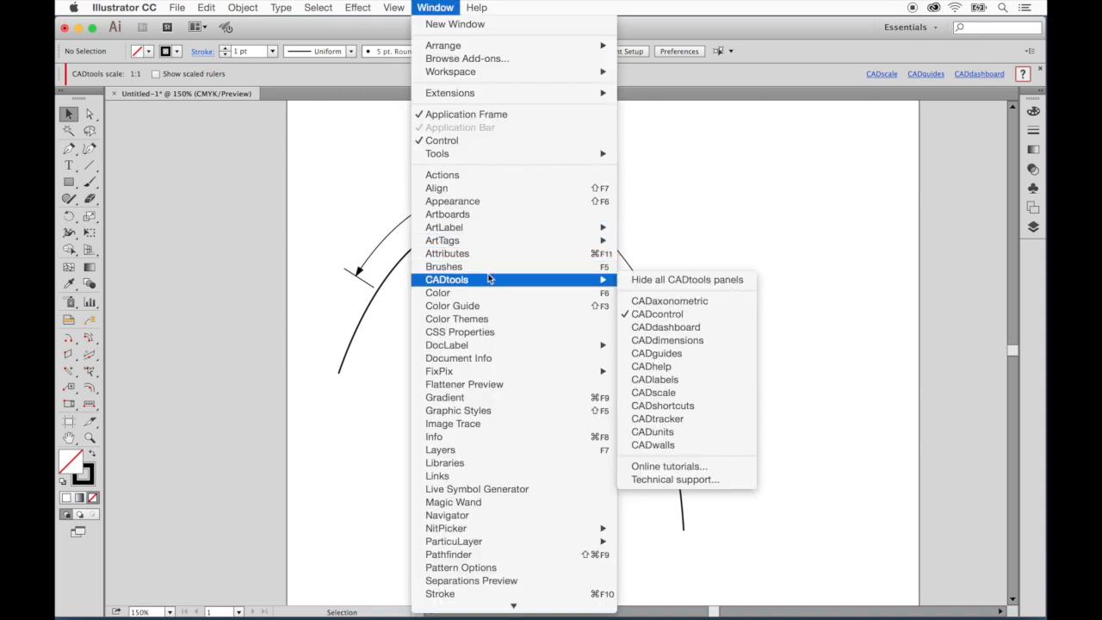
left_click(665, 328)
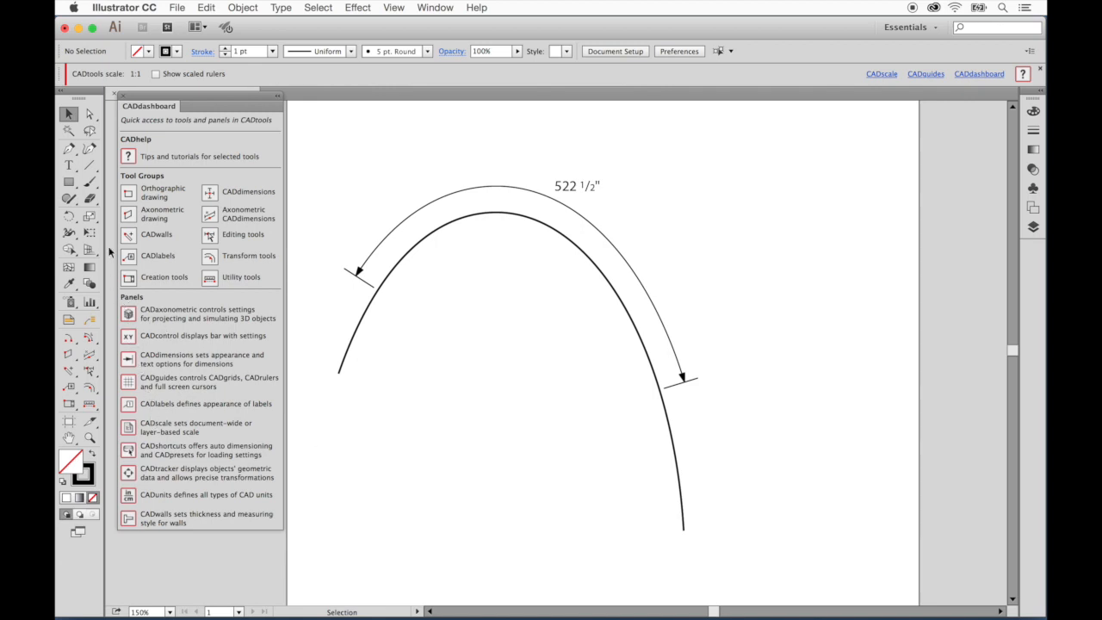
left_click(128, 156)
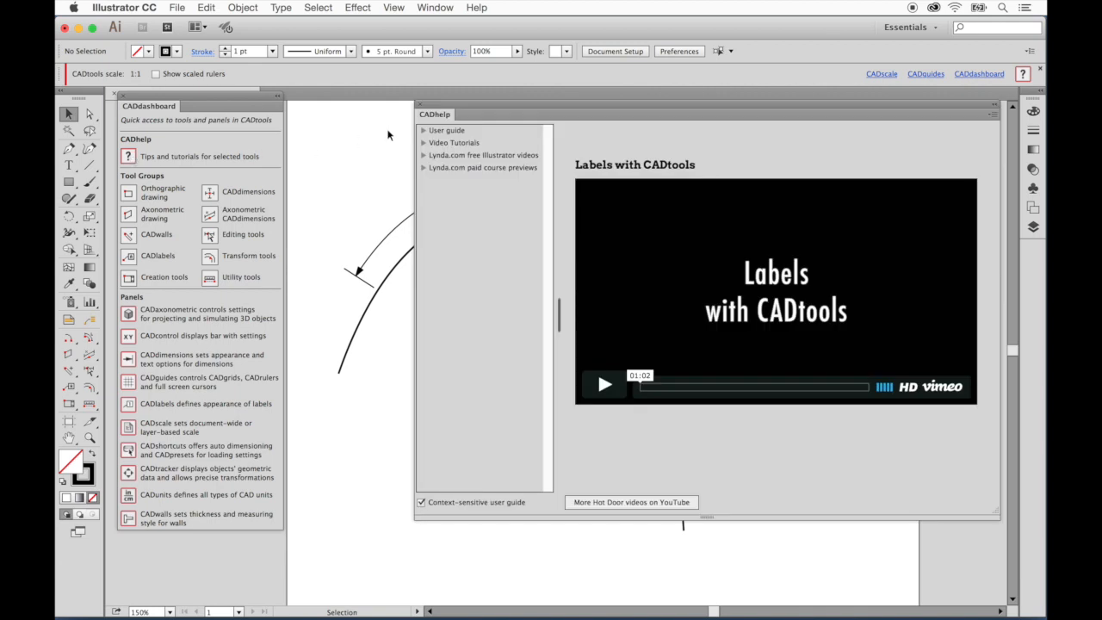
- Expand the CADhelp user guide and view context help for arcs, path dimensions, axonometric tools, ending on Add Wall
left_click(423, 130)
left_click(424, 428)
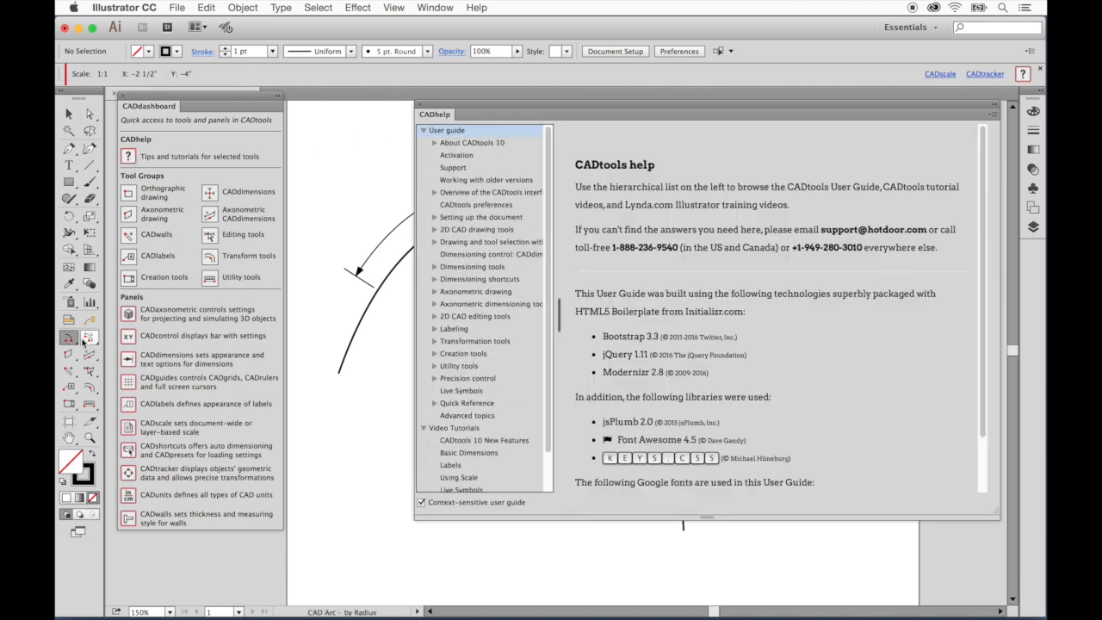
left_click(72, 341)
left_click(90, 338)
left_click(71, 355)
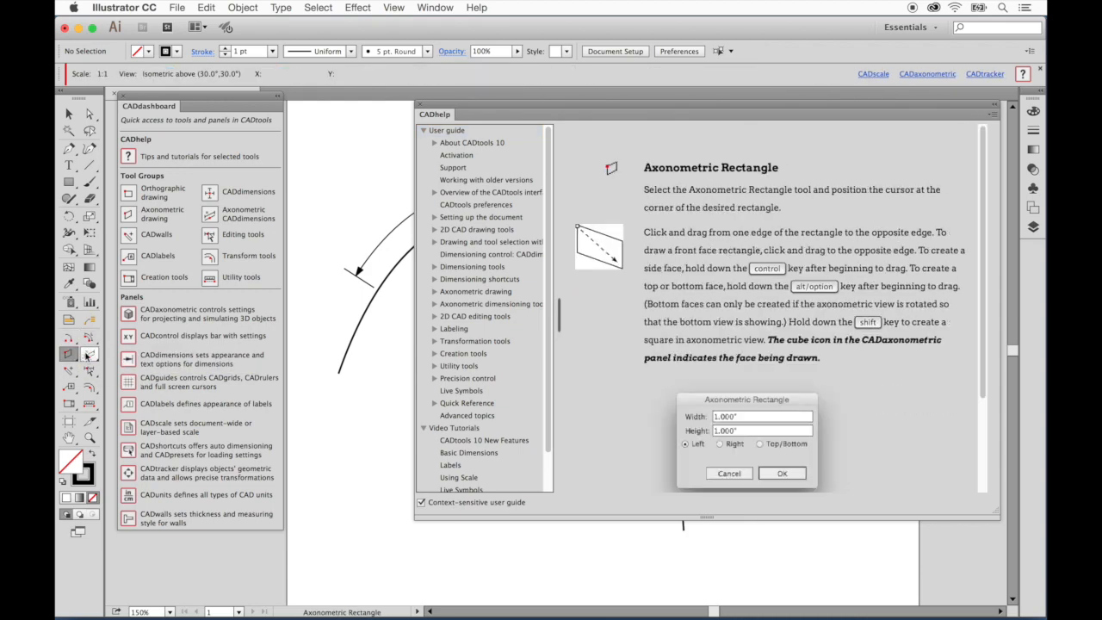
left_click(90, 355)
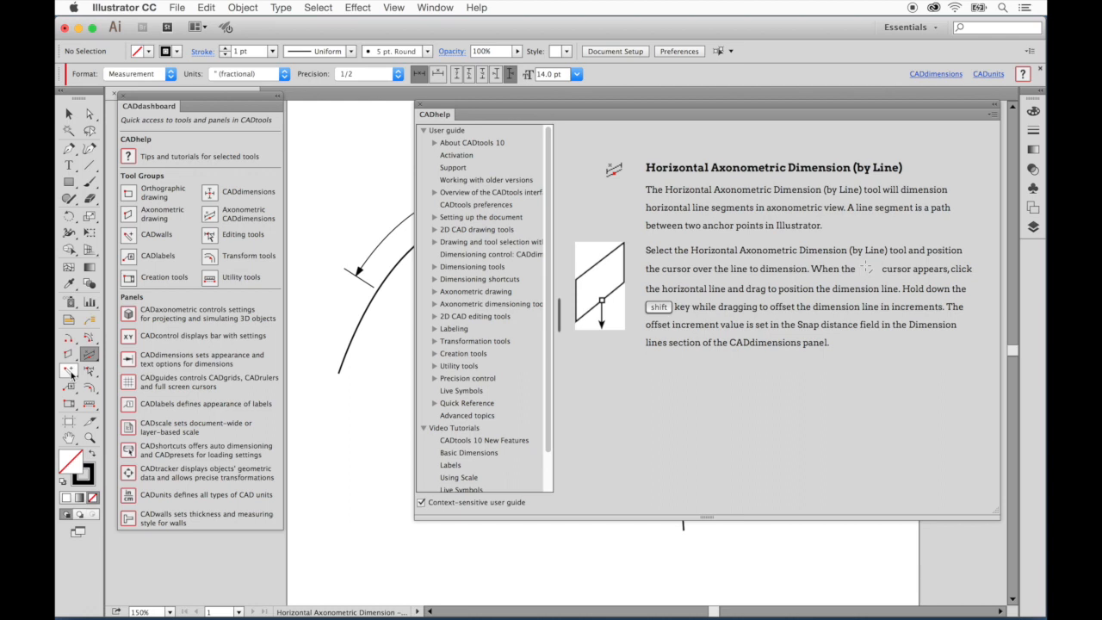
left_click(70, 371)
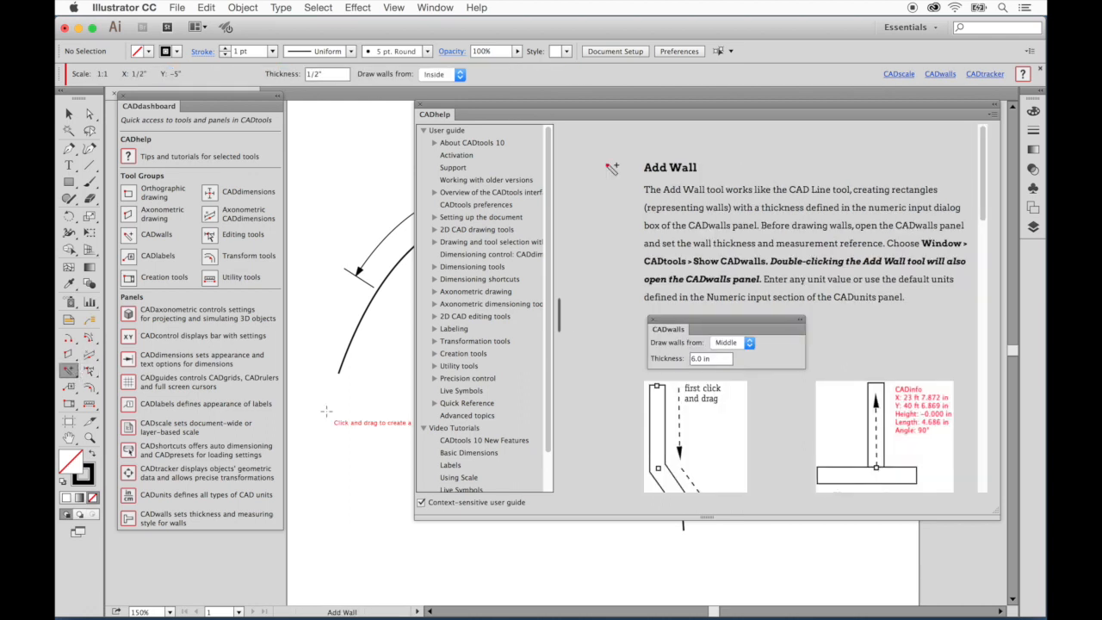